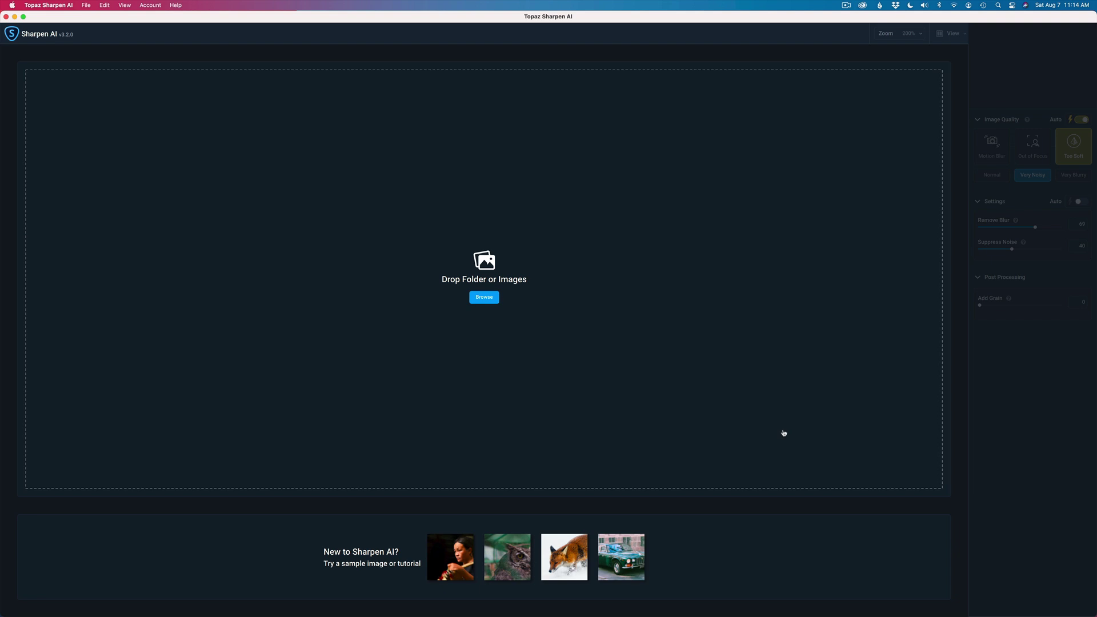
Bring up the Topaz Sharpen AI application menu over the empty start window
click(715, 378)
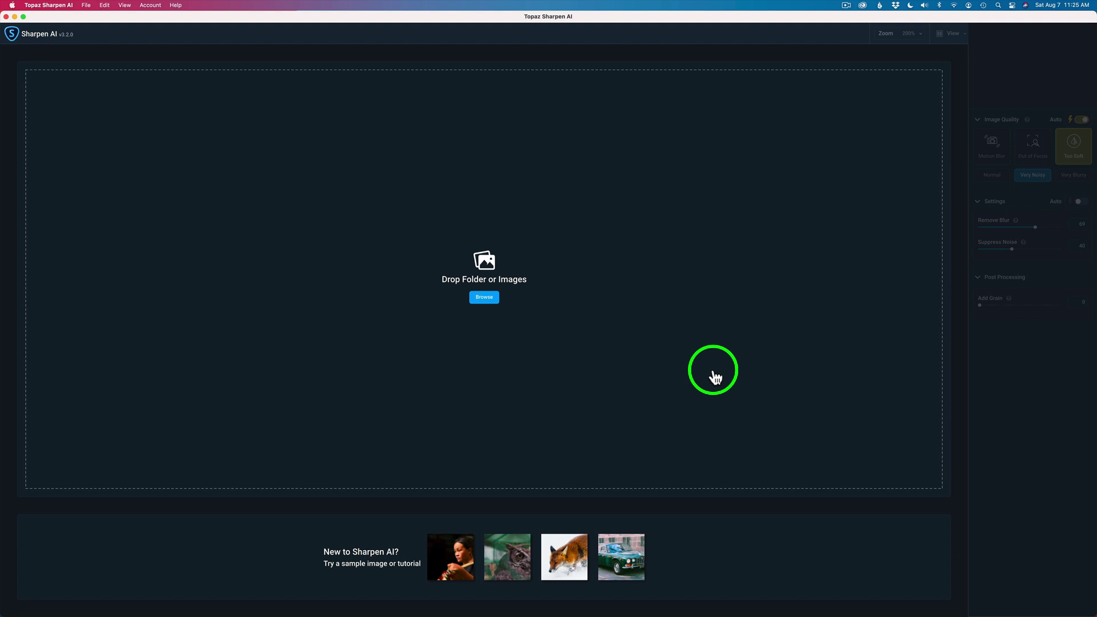
Open Topaz Sharpen AI Preferences from the application menu
click(57, 5)
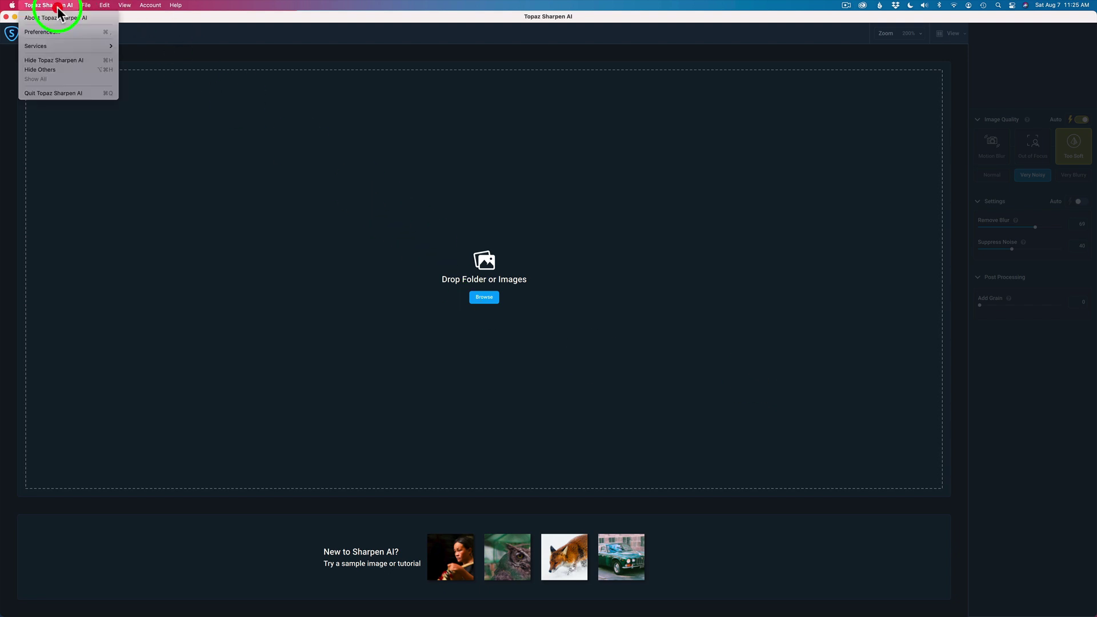
click(59, 32)
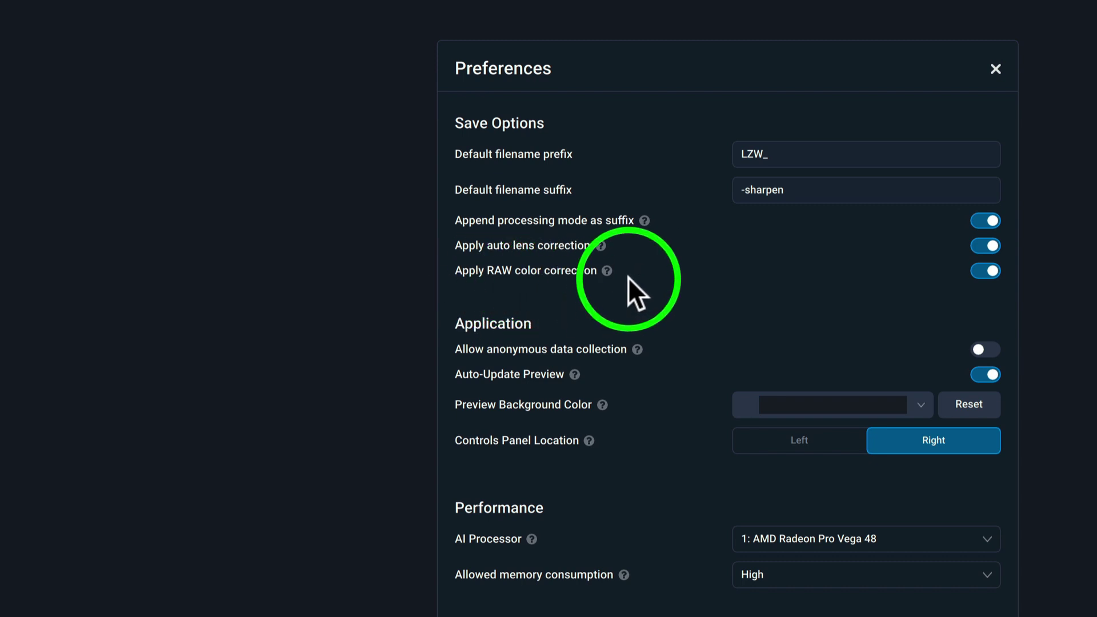
Review the Preferences save options, leaving RAW color and lens corrections enabled
mouse_move(607, 278)
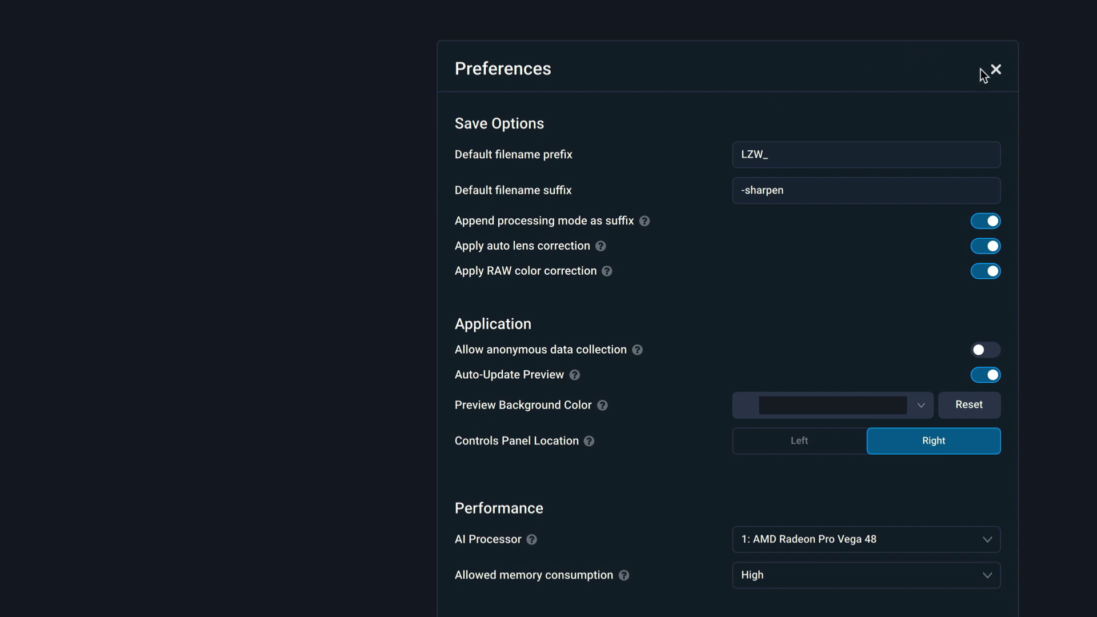
Close Preferences and select _MG_0608.dng in the Lightroom Exports folder
click(995, 69)
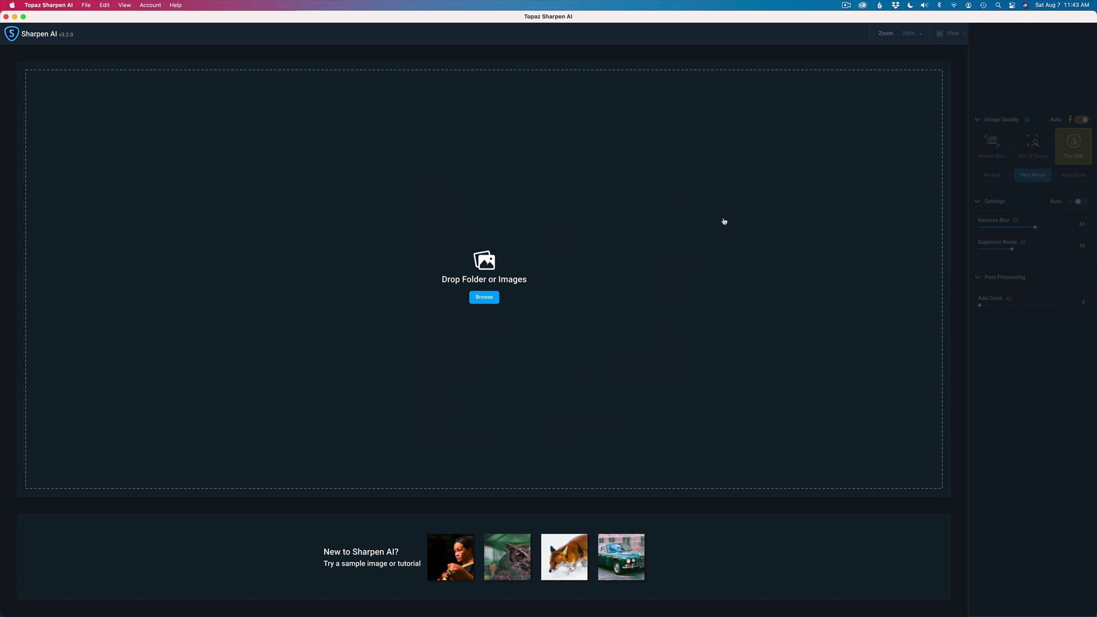
click(537, 370)
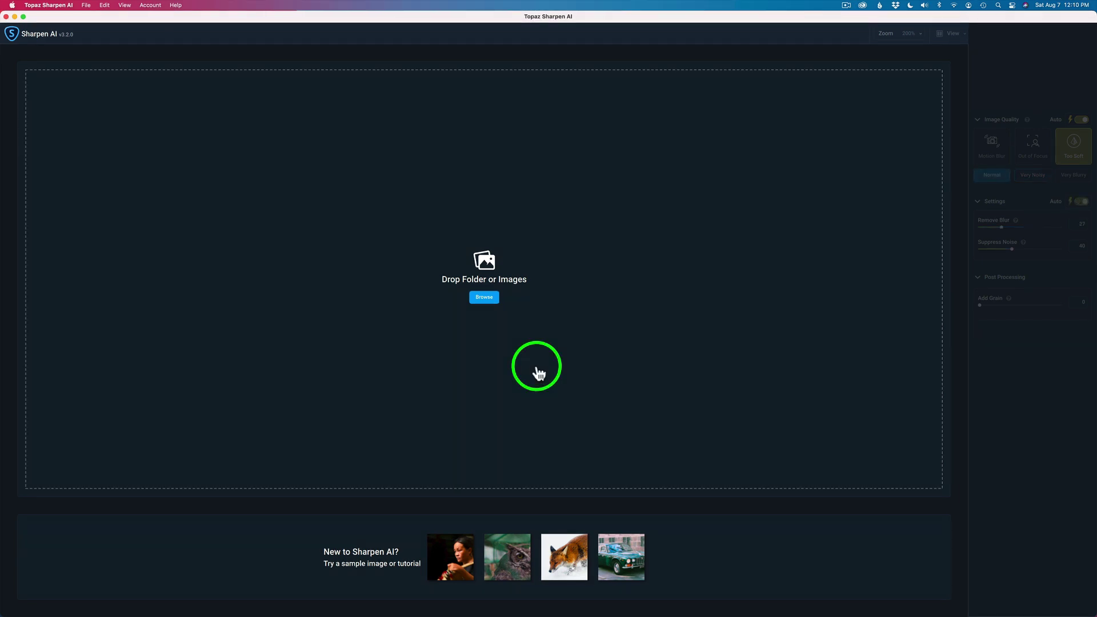
click(483, 298)
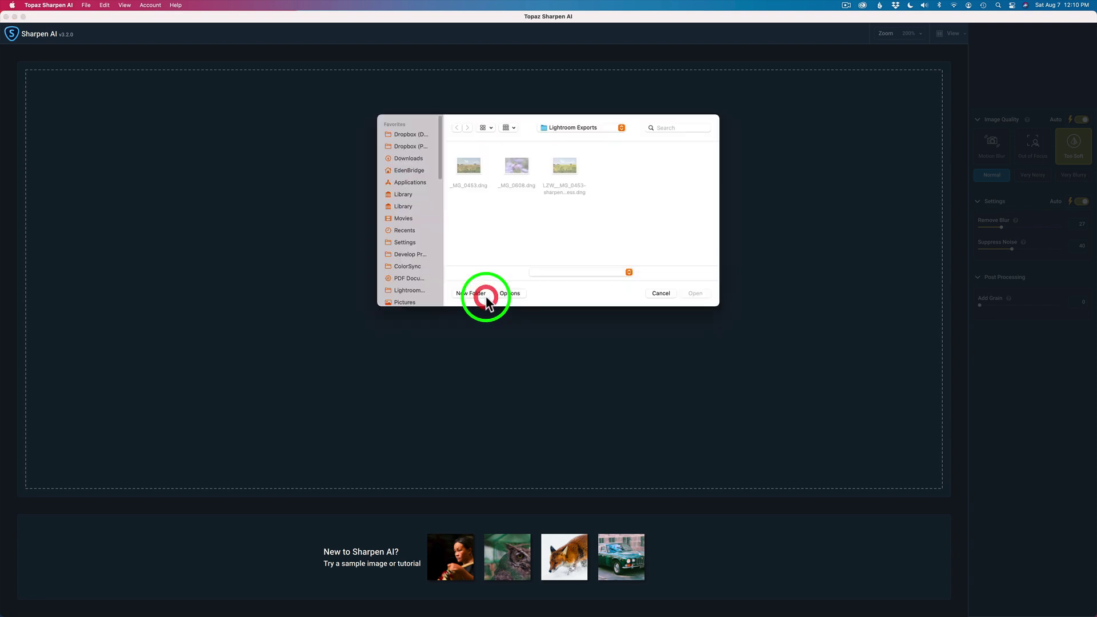
click(512, 152)
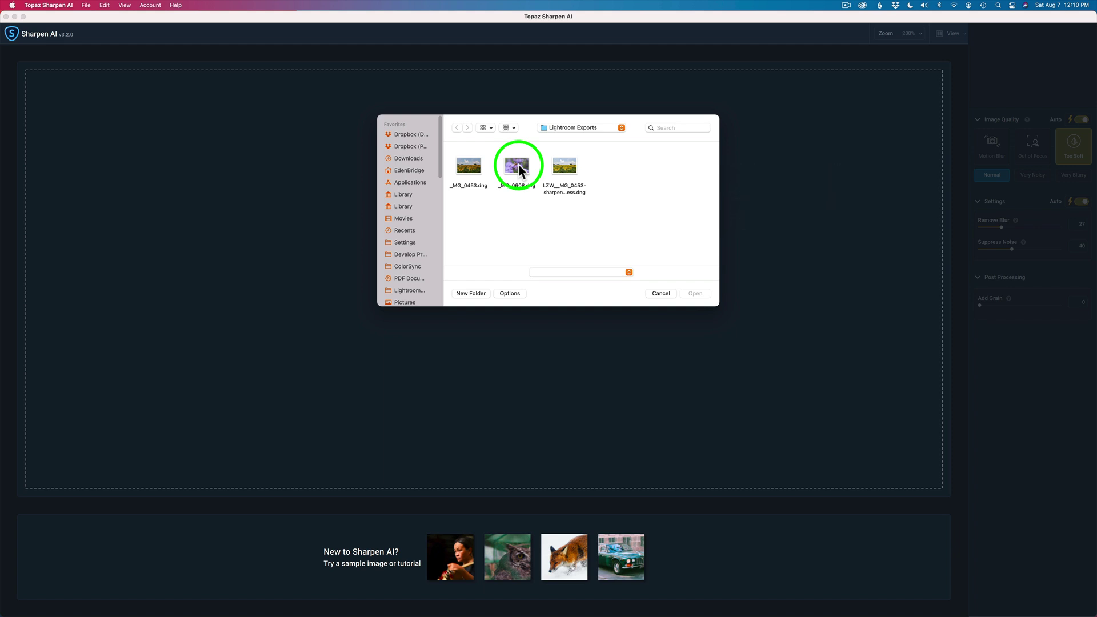
click(524, 168)
Open _MG_0608.dng and sharpen it with the Motion Blur model (Remove Blur 37, Suppress Noise 36)
click(696, 294)
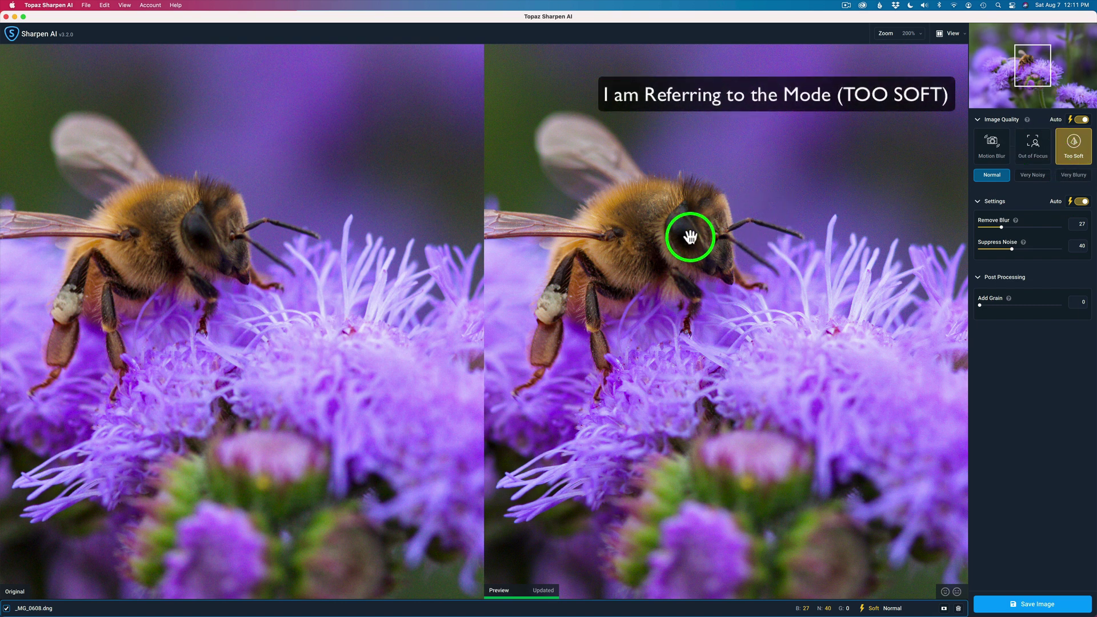
click(1035, 153)
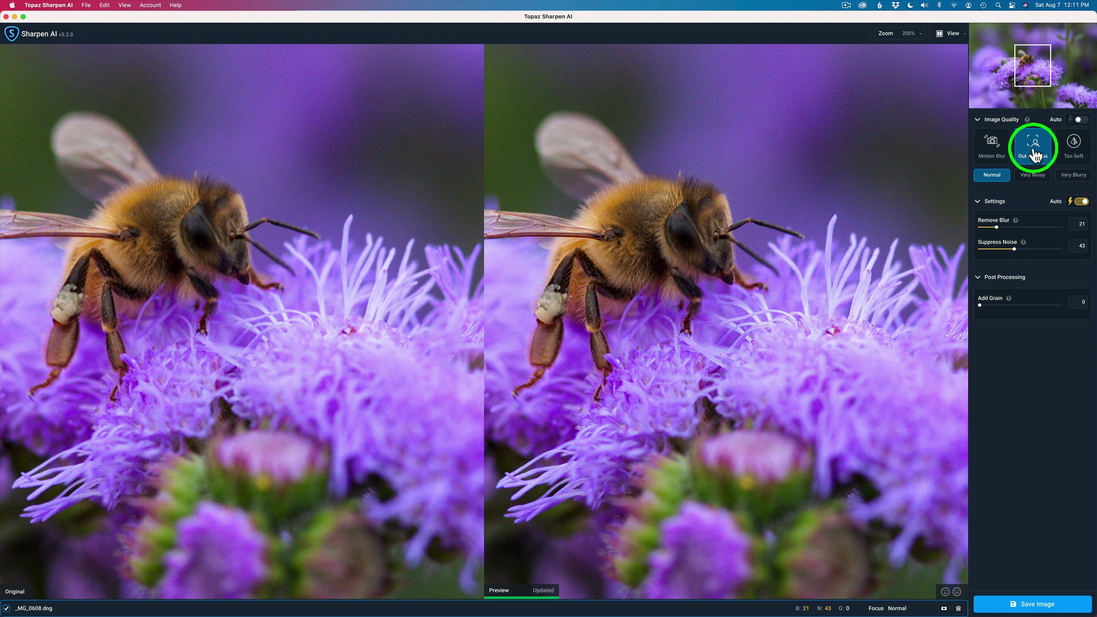
click(995, 156)
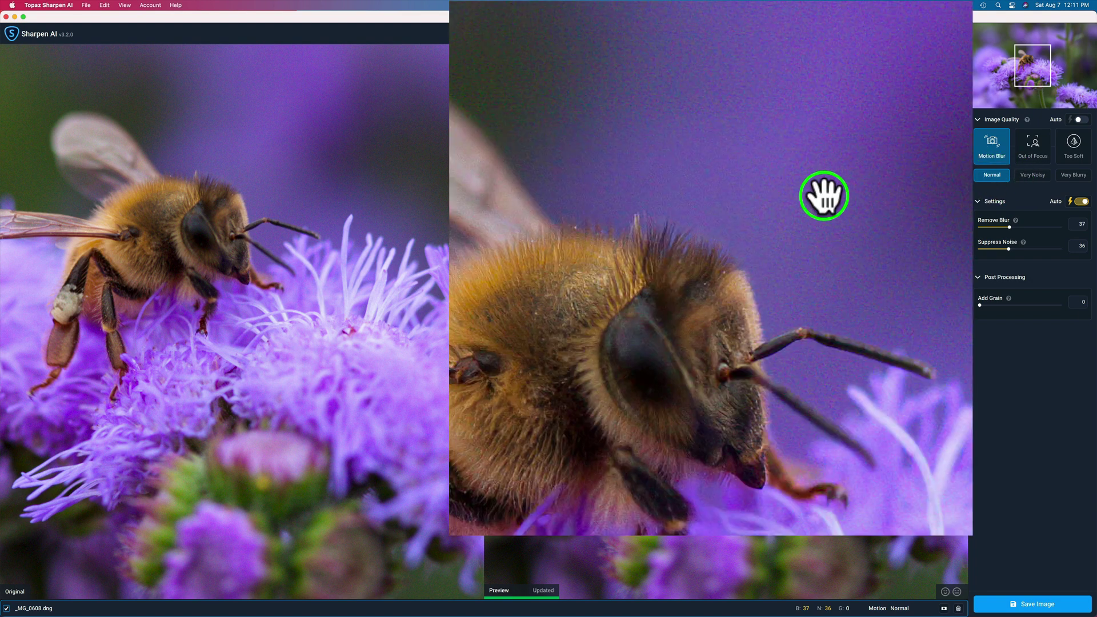
Switch Motion Blur to Very Noisy with Remove Blur 71, then inspect the wing, flowers and stem
click(1036, 176)
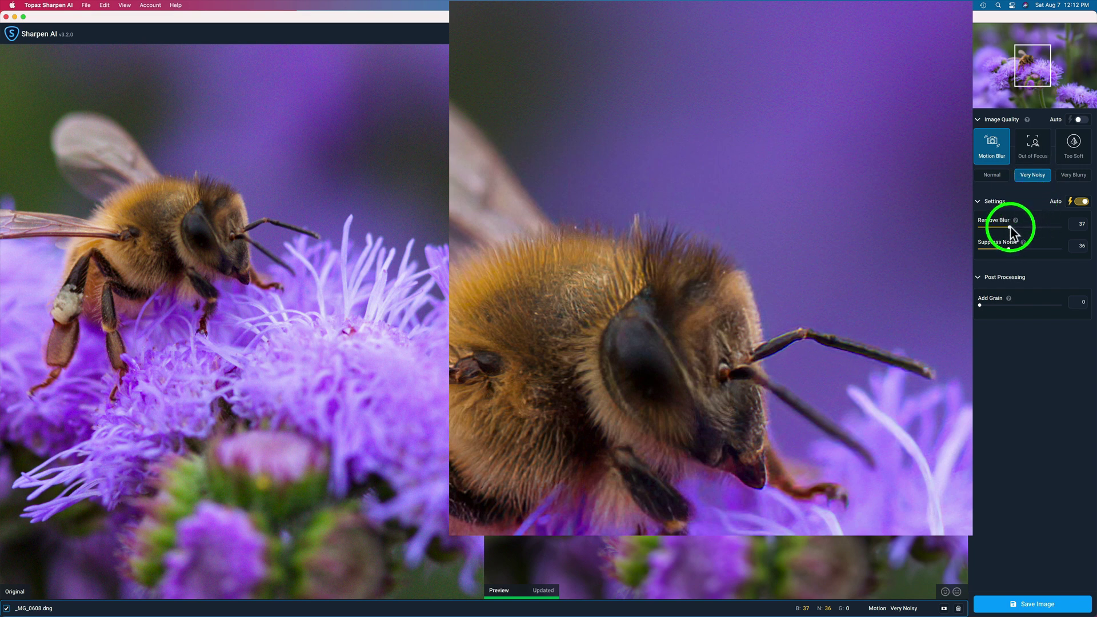
drag(1019, 227, 1037, 228)
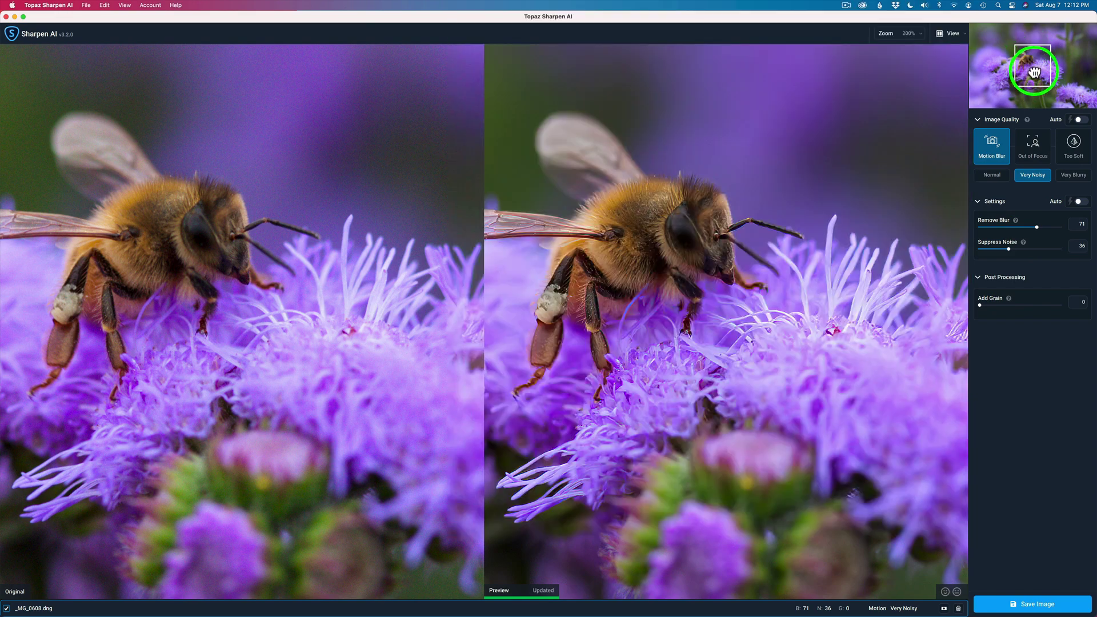
drag(1034, 67, 1000, 53)
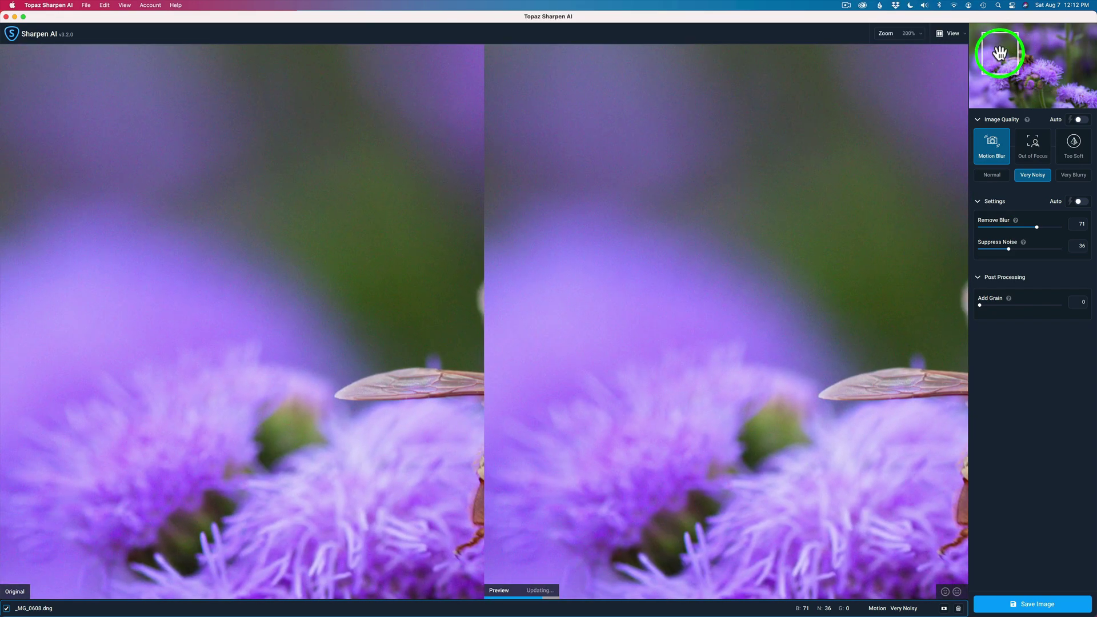
drag(1000, 53, 979, 91)
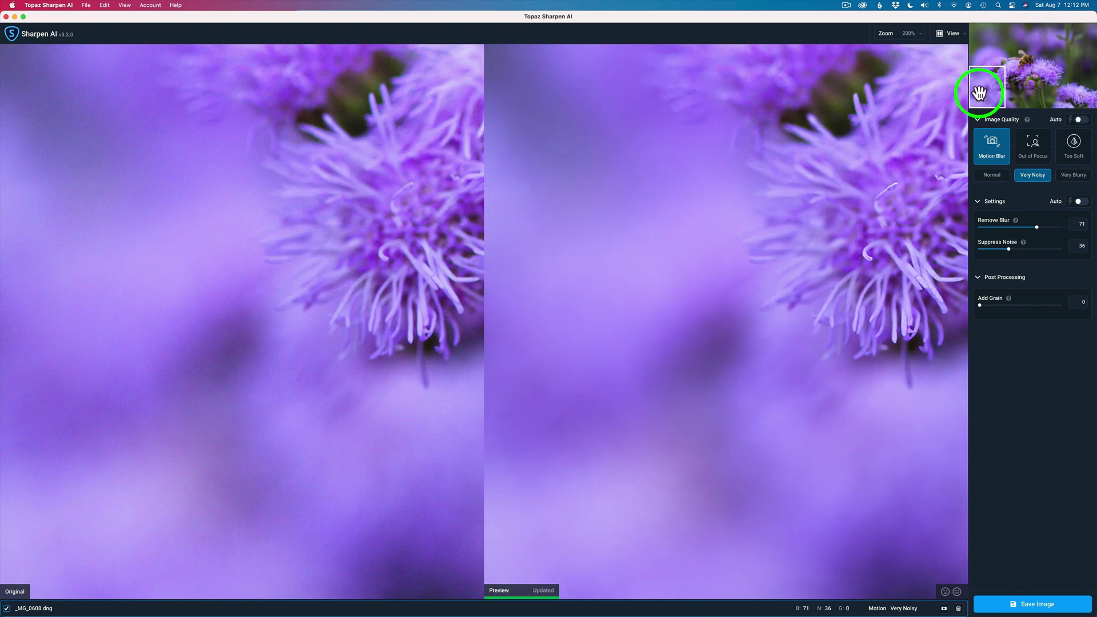
drag(980, 91, 1019, 90)
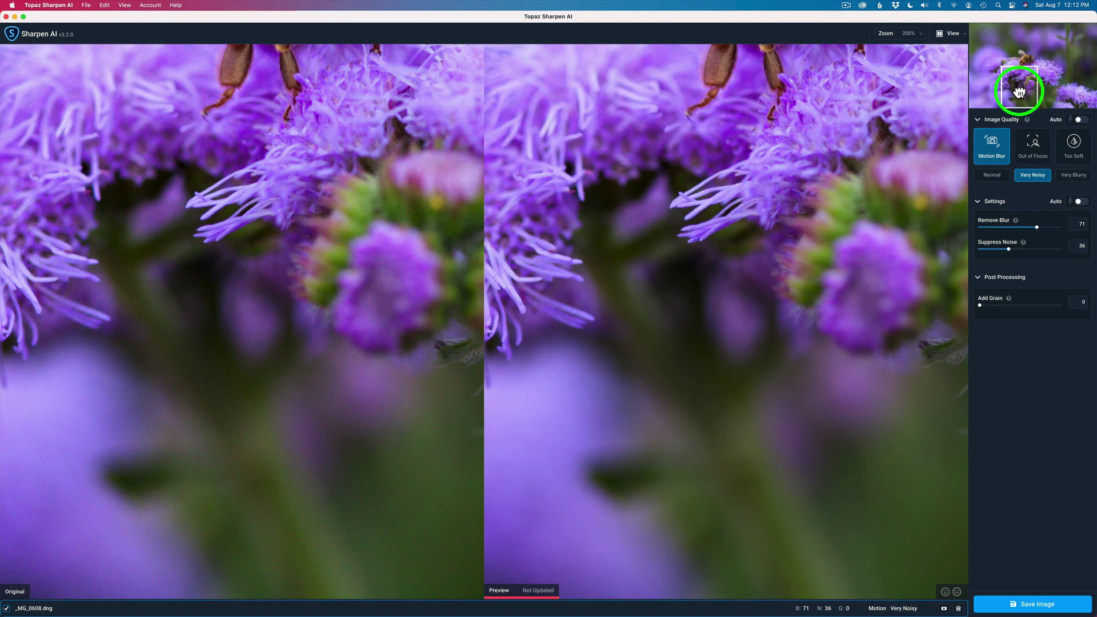
drag(1022, 86, 1045, 90)
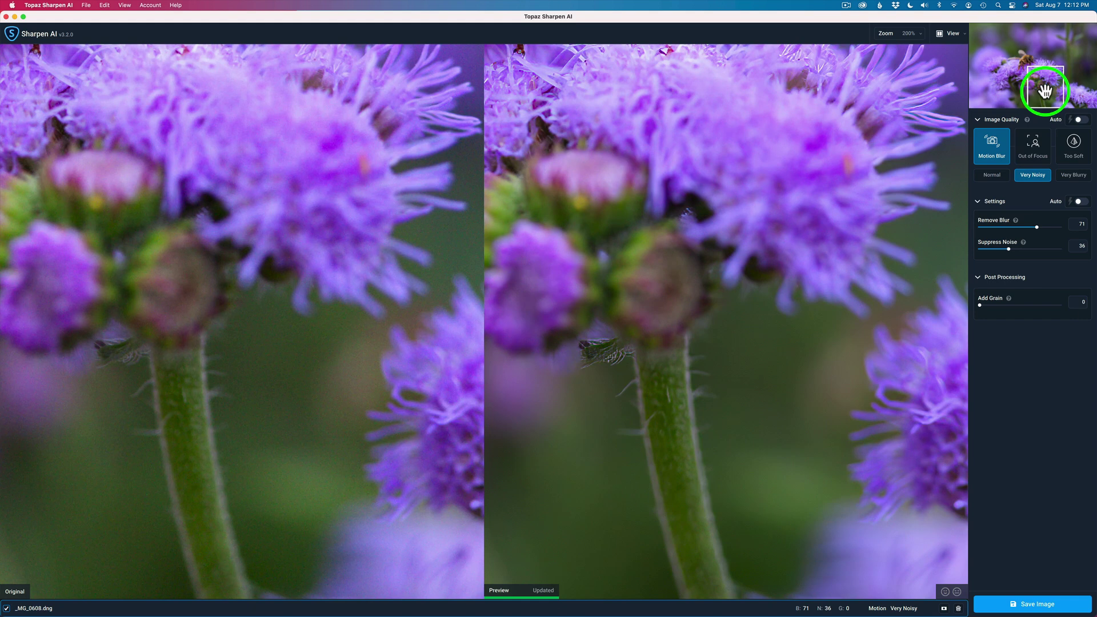
drag(1045, 90, 1045, 35)
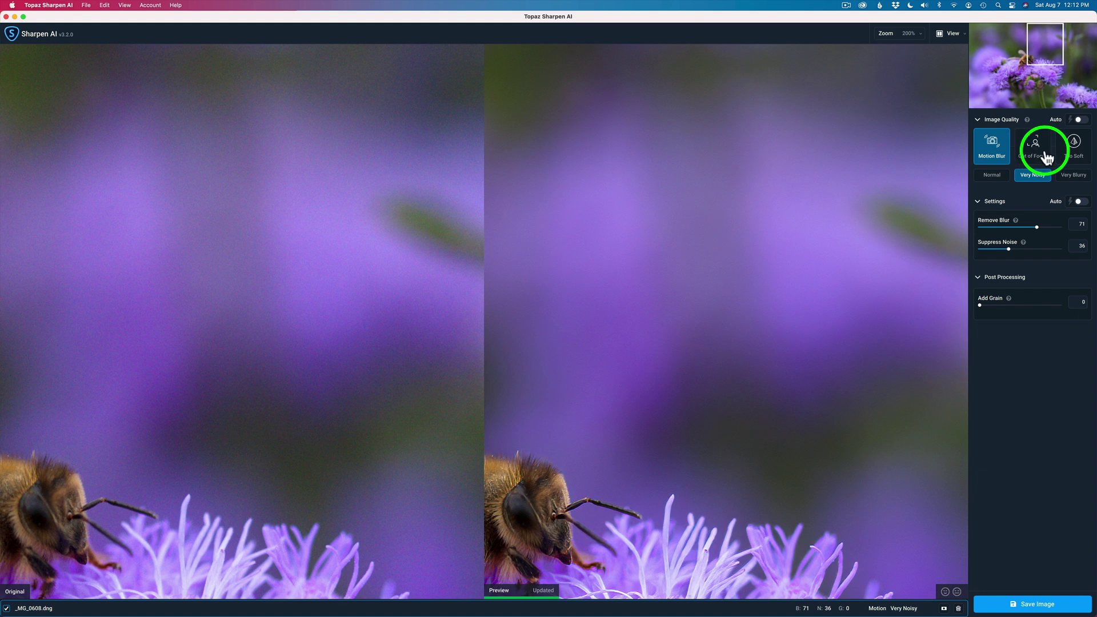
drag(559, 534, 925, 38)
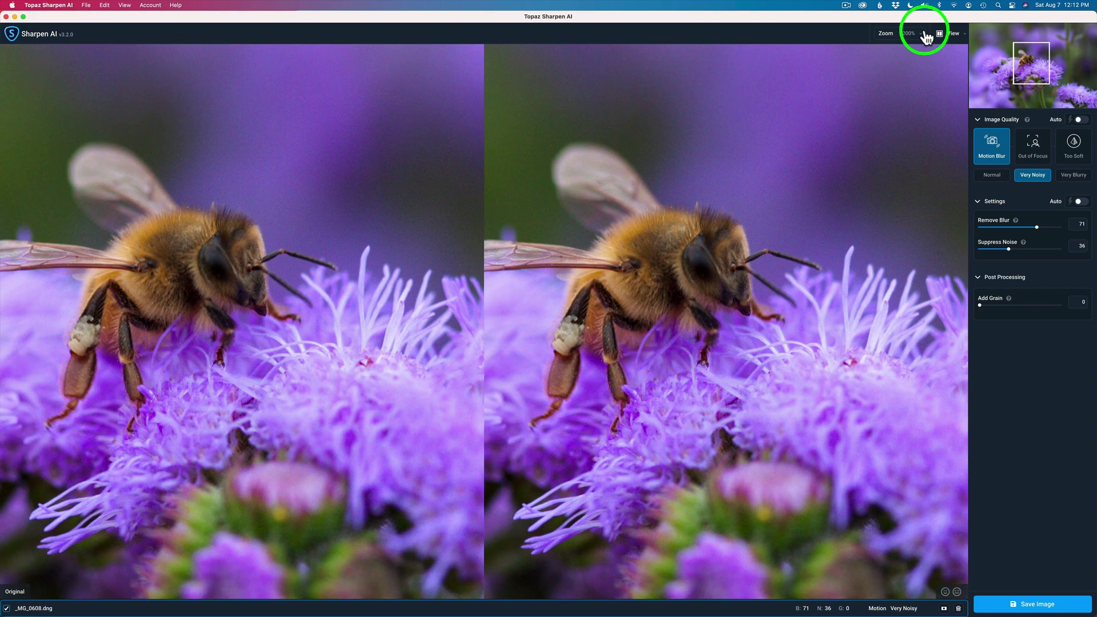
drag(782, 323, 893, 314)
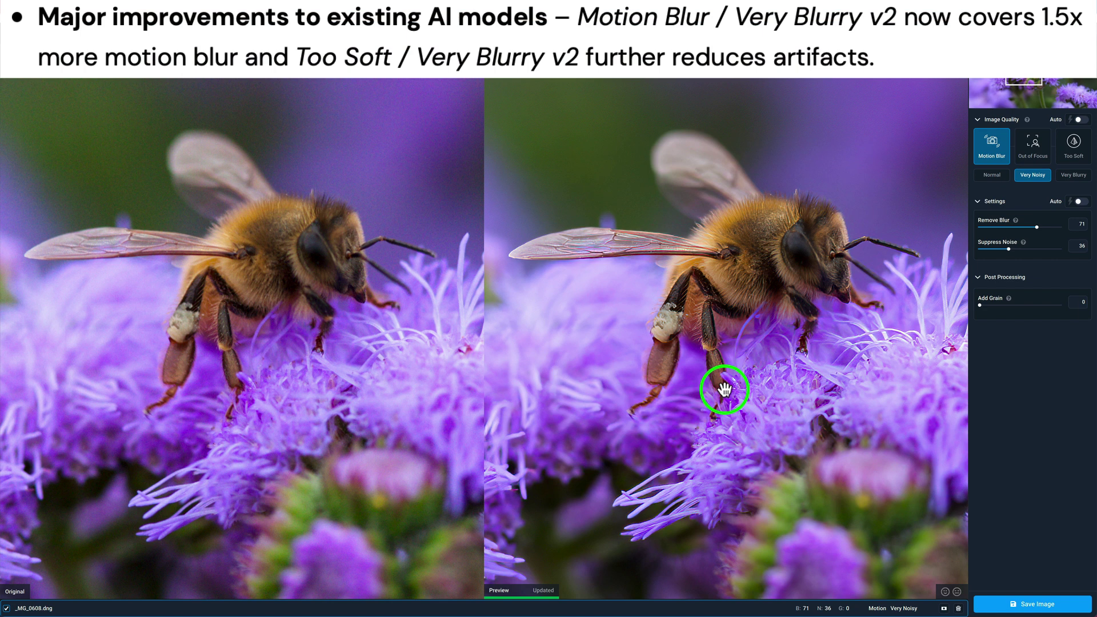
click(1080, 154)
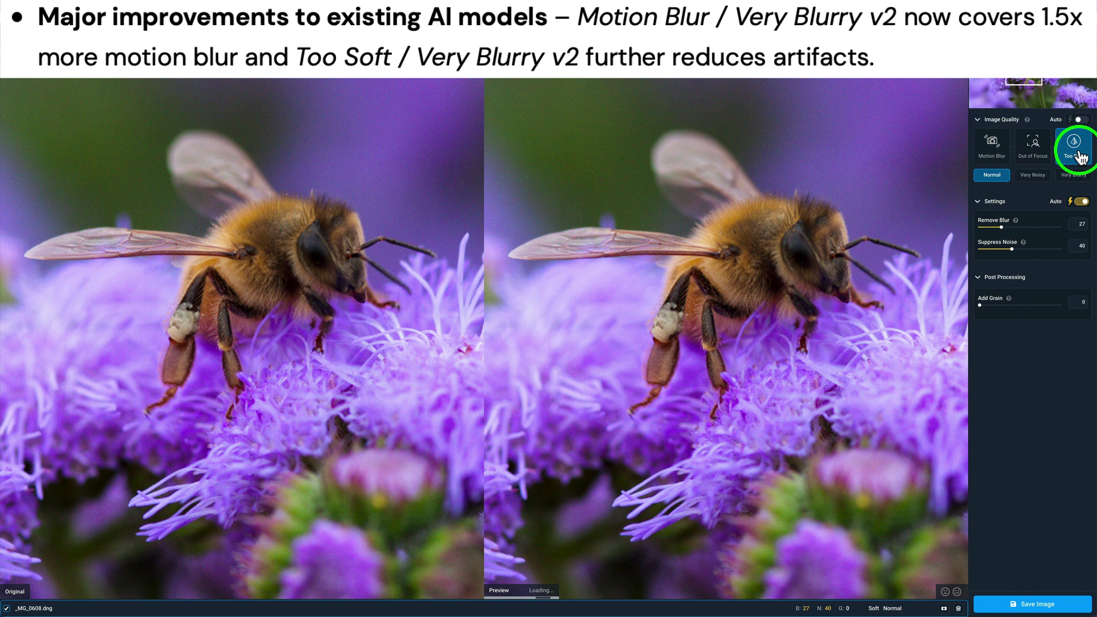
click(1036, 177)
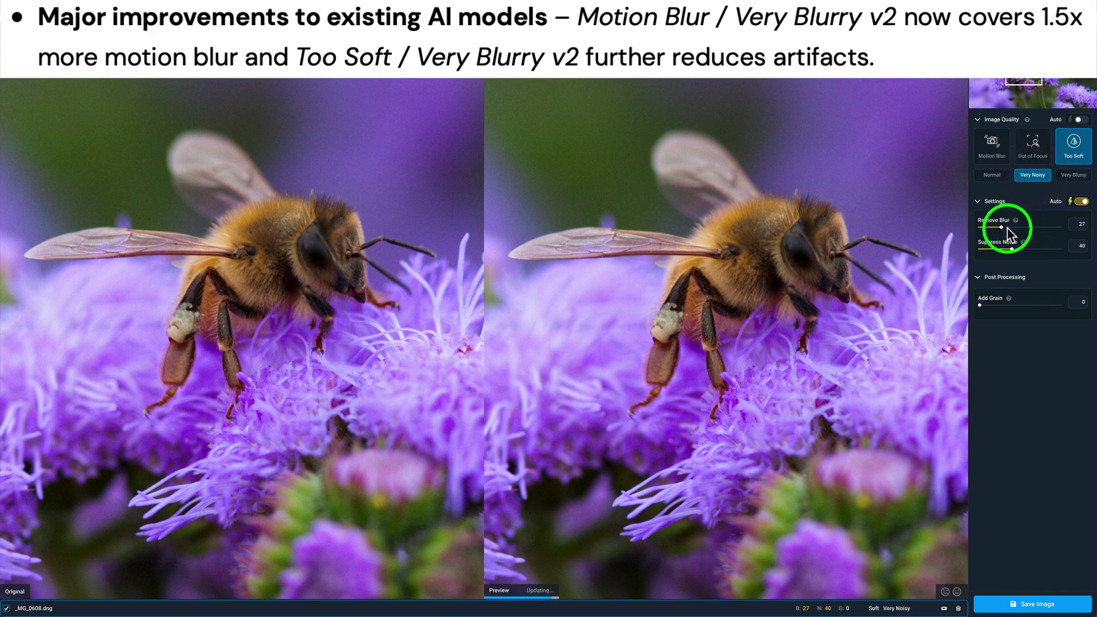
drag(1001, 227, 1047, 228)
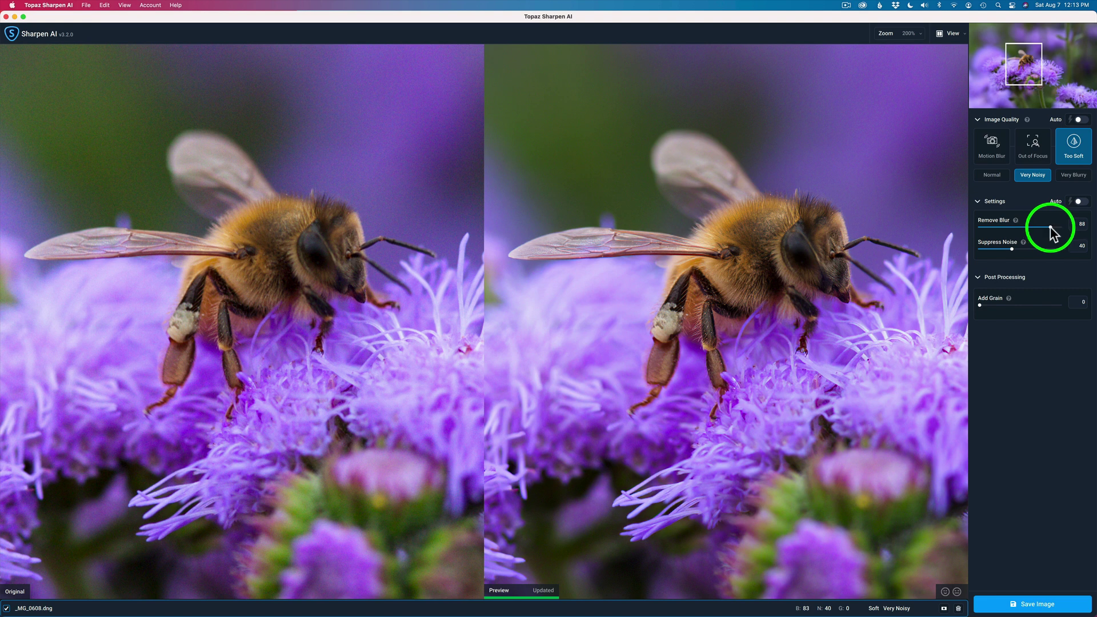
drag(1051, 227, 1050, 227)
click(993, 150)
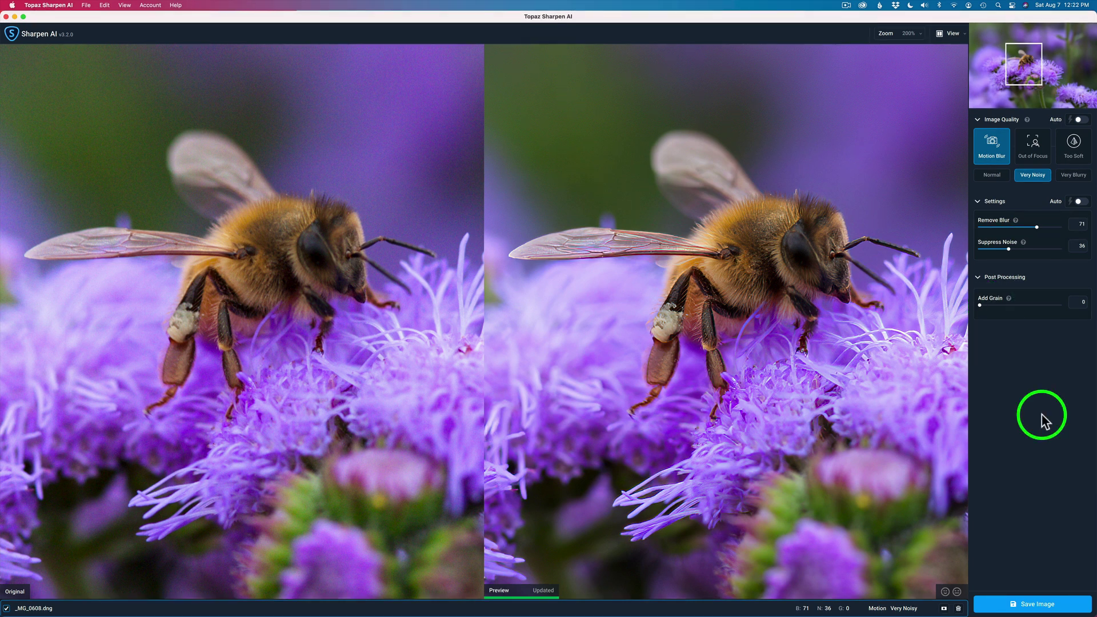
Save the sharpened image in its source format to the original's folder
click(1040, 609)
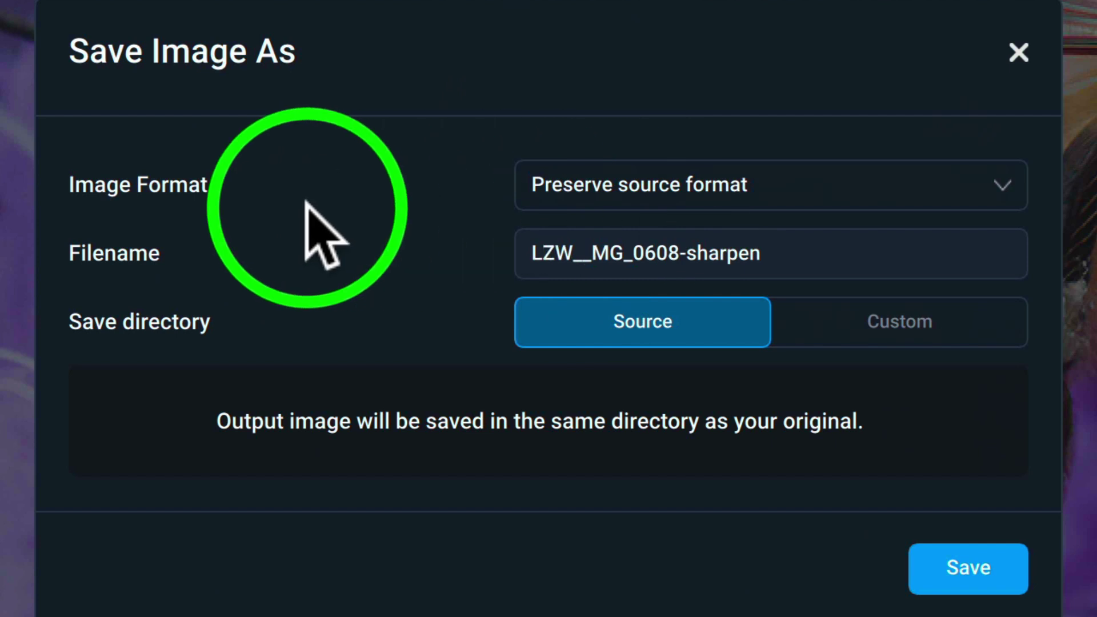
click(999, 206)
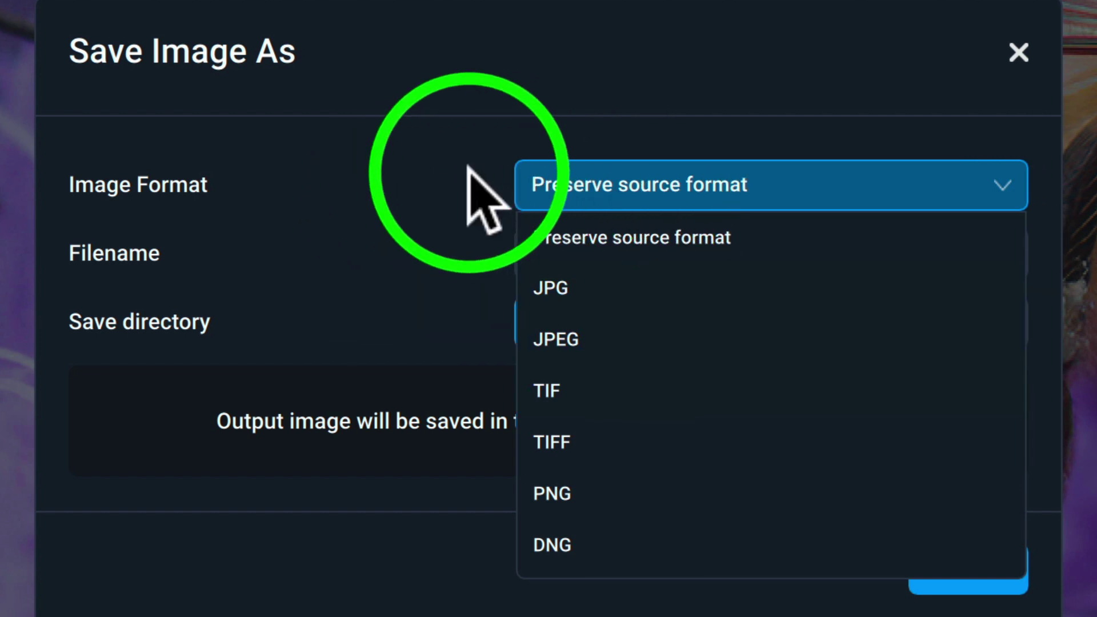
click(402, 163)
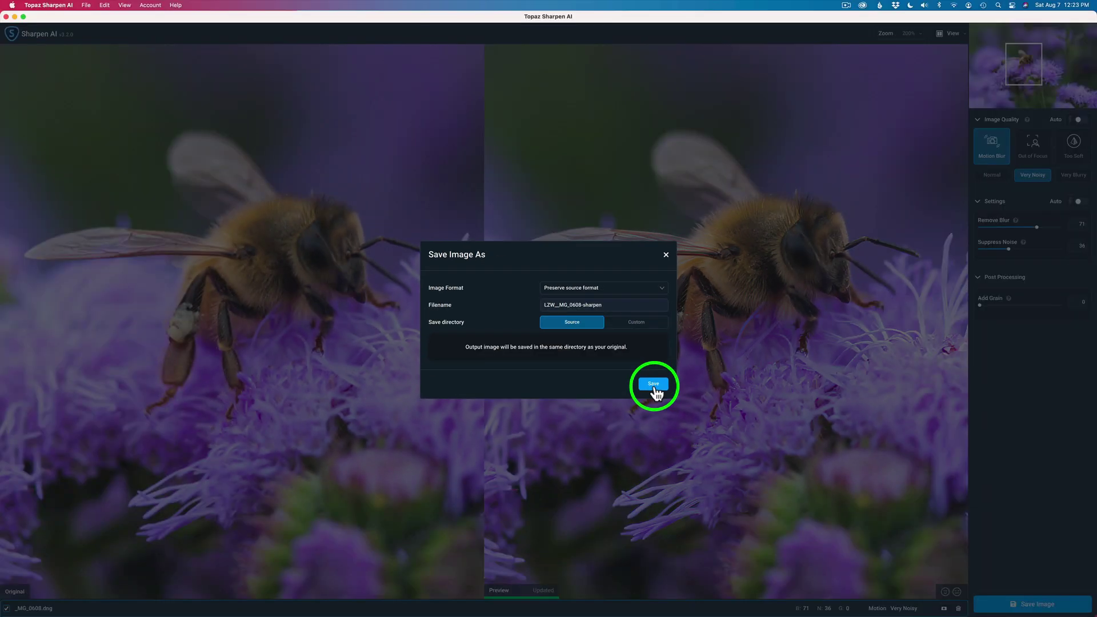
click(968, 569)
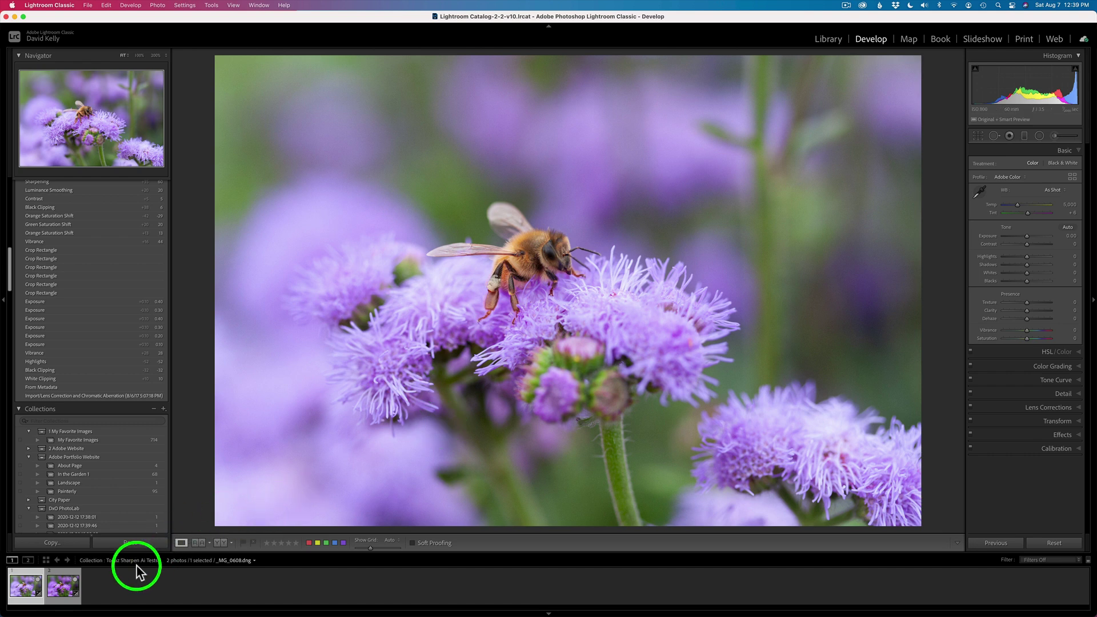
Select the sharpened LZW__MG_0608-sharpen-motion.dng in the Develop filmstrip
click(65, 587)
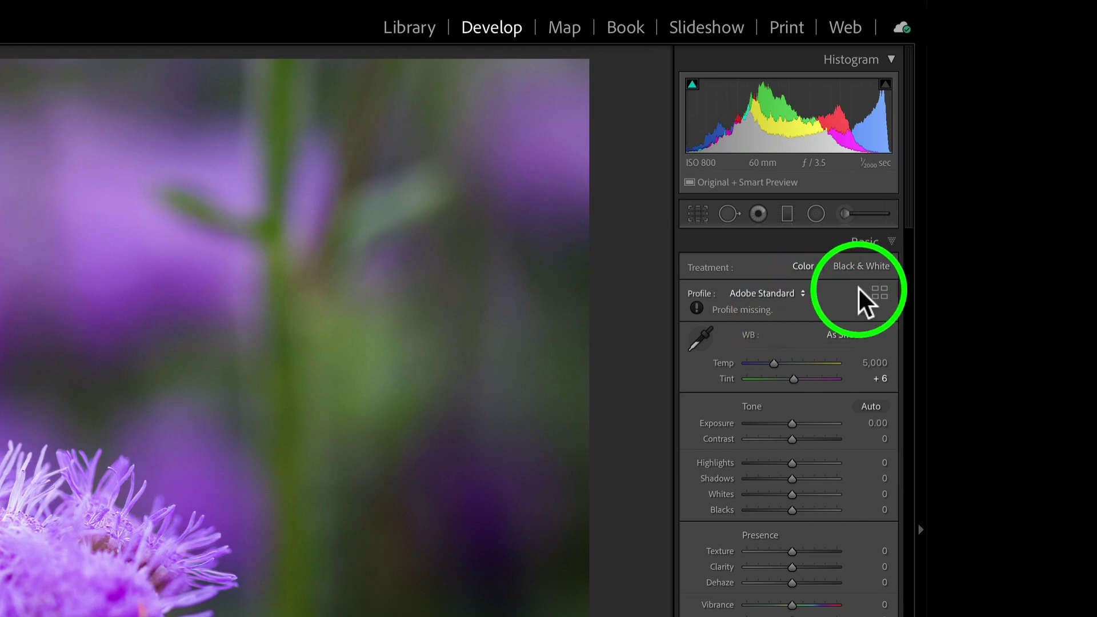
Replace the missing Adobe Standard profile with the Color profile
click(791, 289)
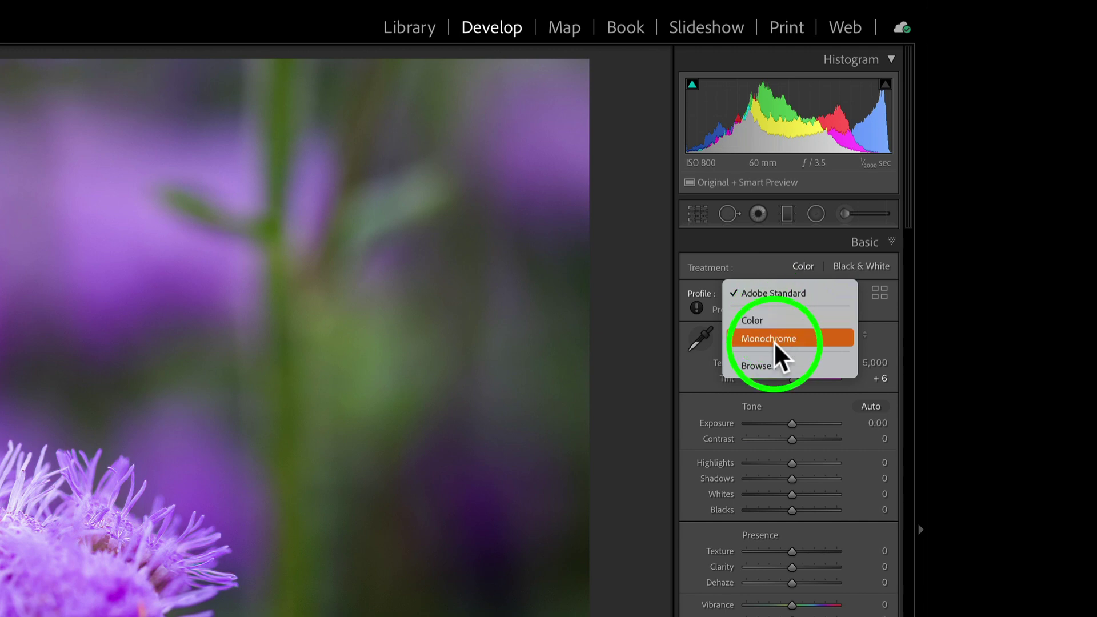
click(759, 320)
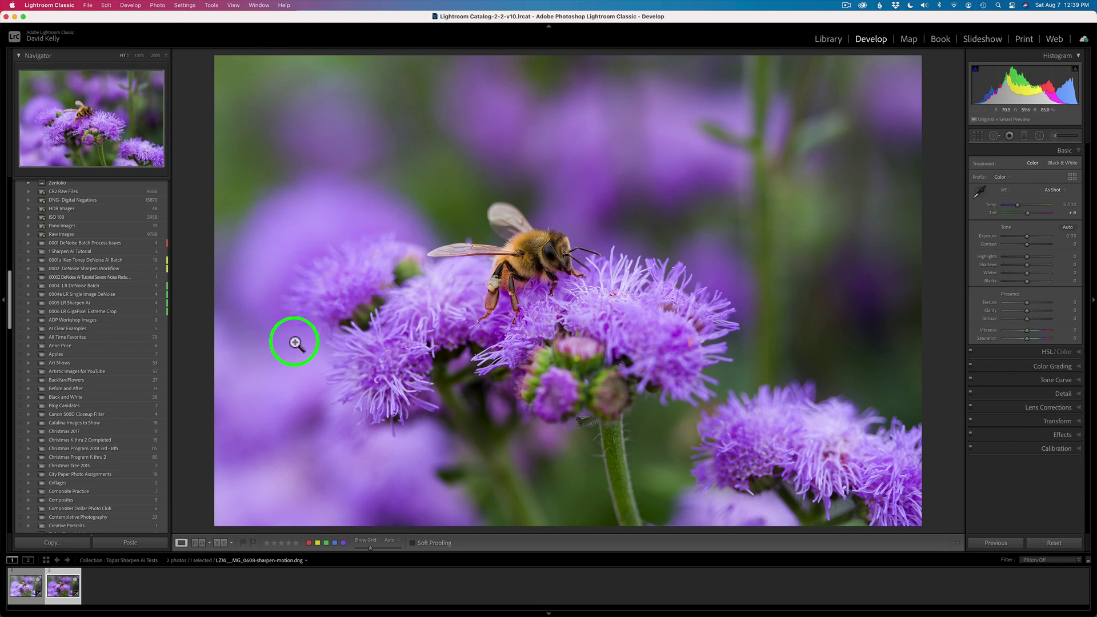
click(26, 586)
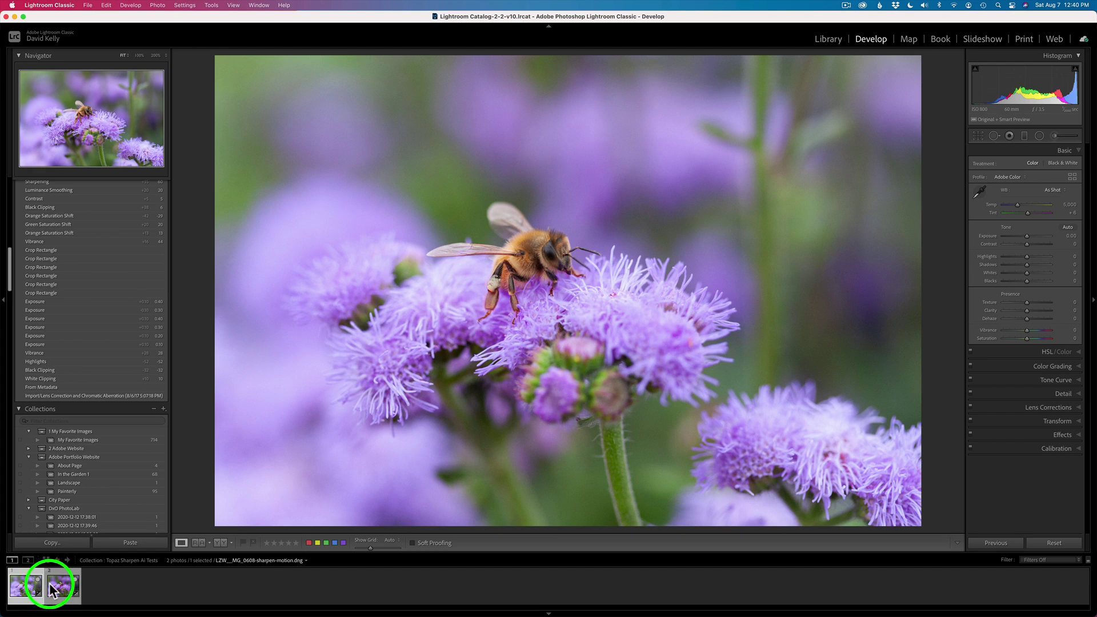
click(61, 587)
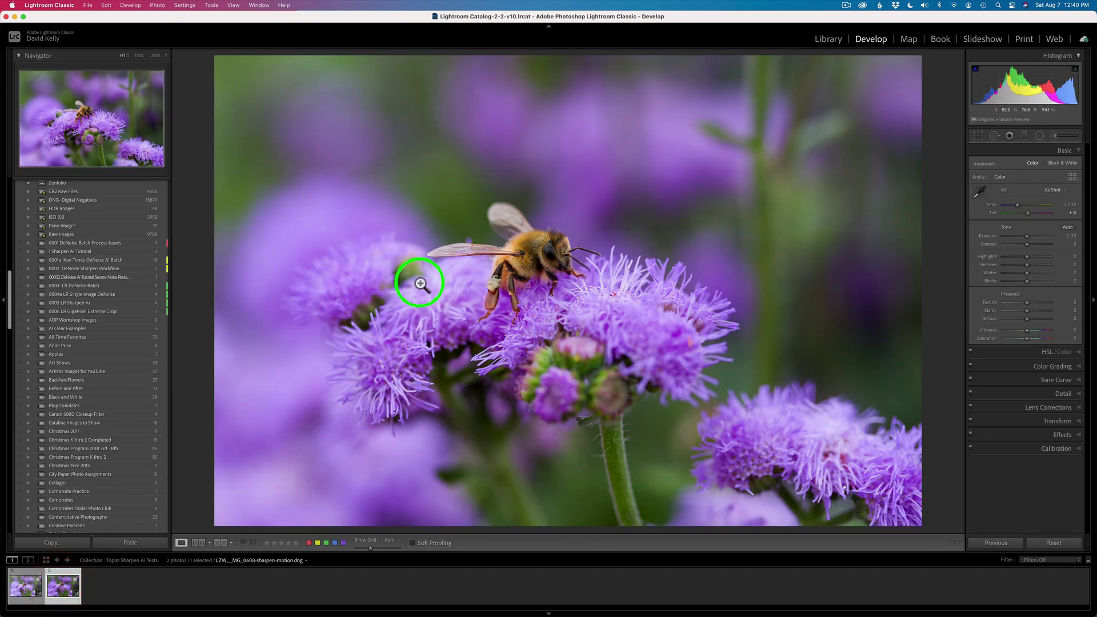
click(544, 250)
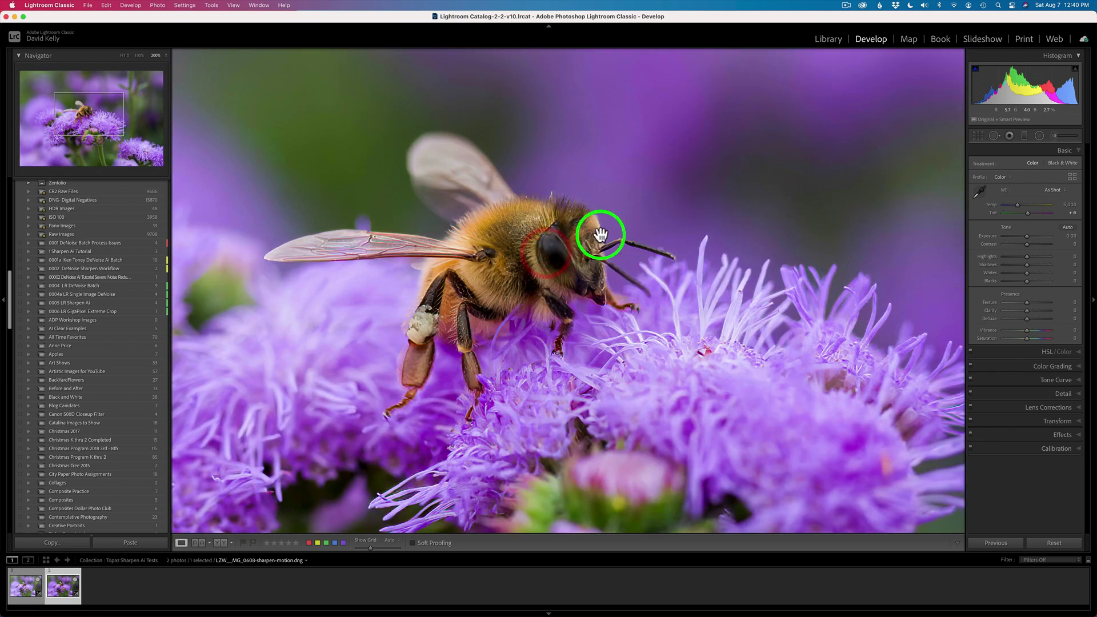
click(574, 260)
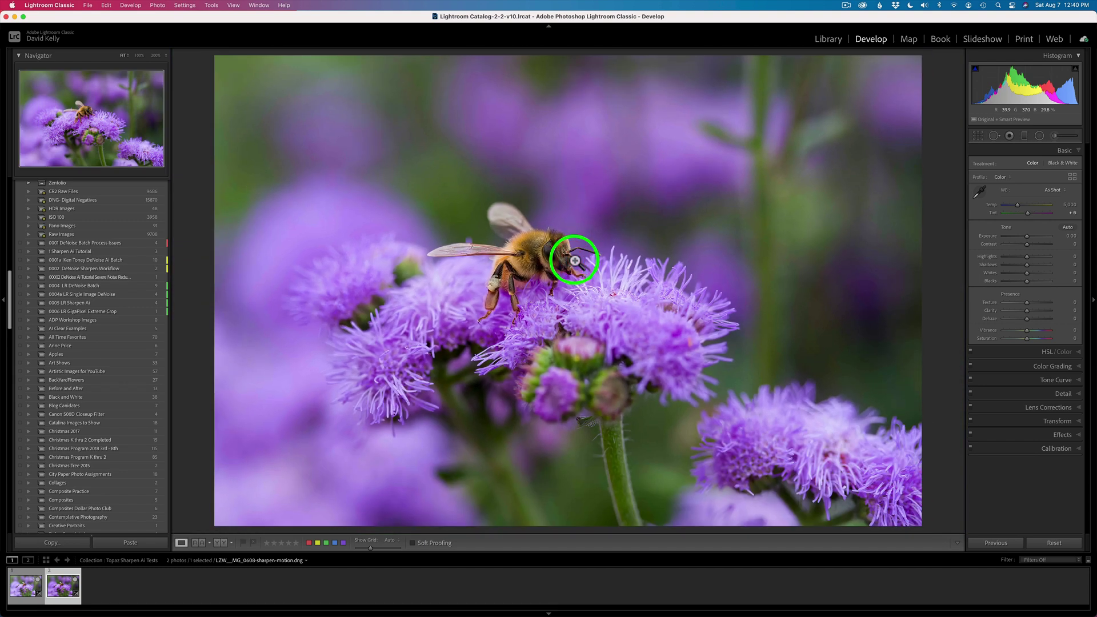
Apply Auto tone, then set Exposure +0.40, Whites +1, Contrast +13, Shadows +80, Blacks +15, Vibrance +24
click(1068, 229)
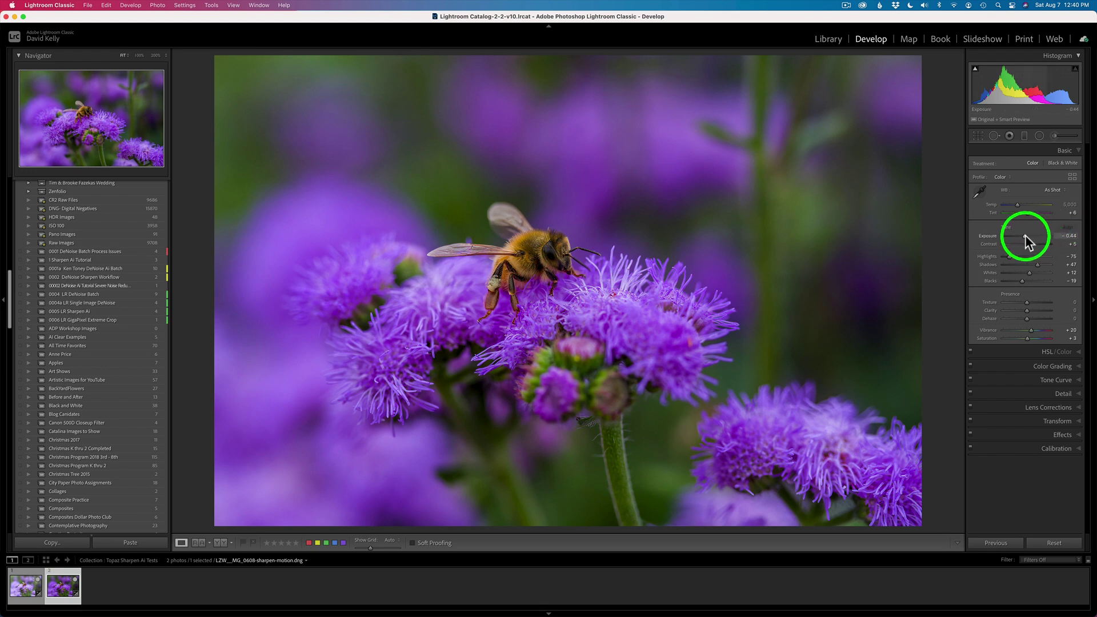
drag(1026, 235, 1030, 235)
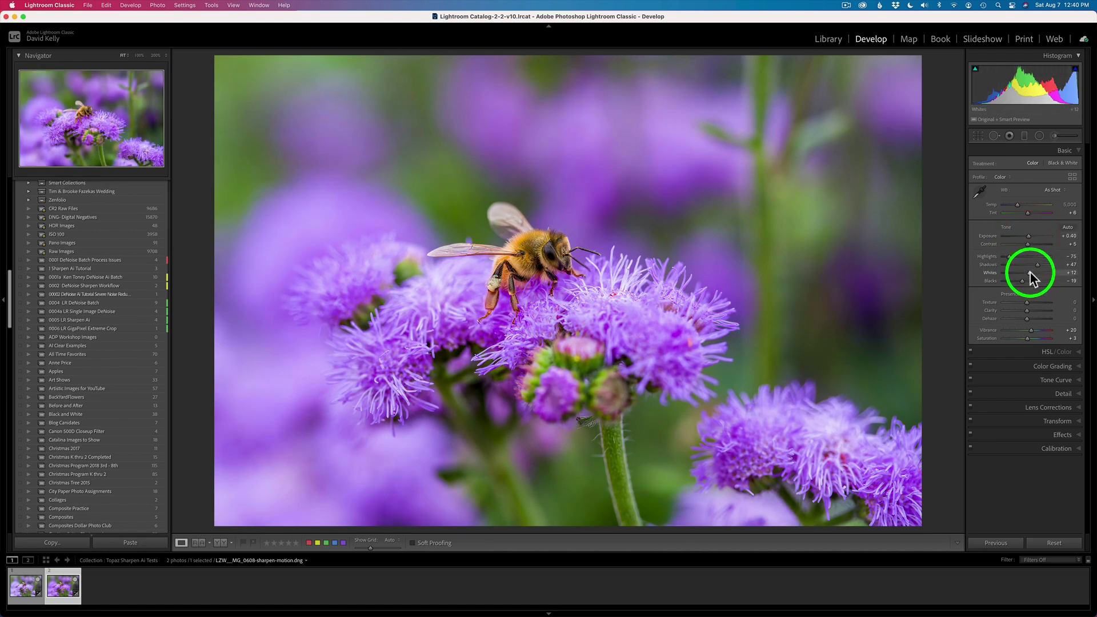
drag(1030, 272, 1027, 272)
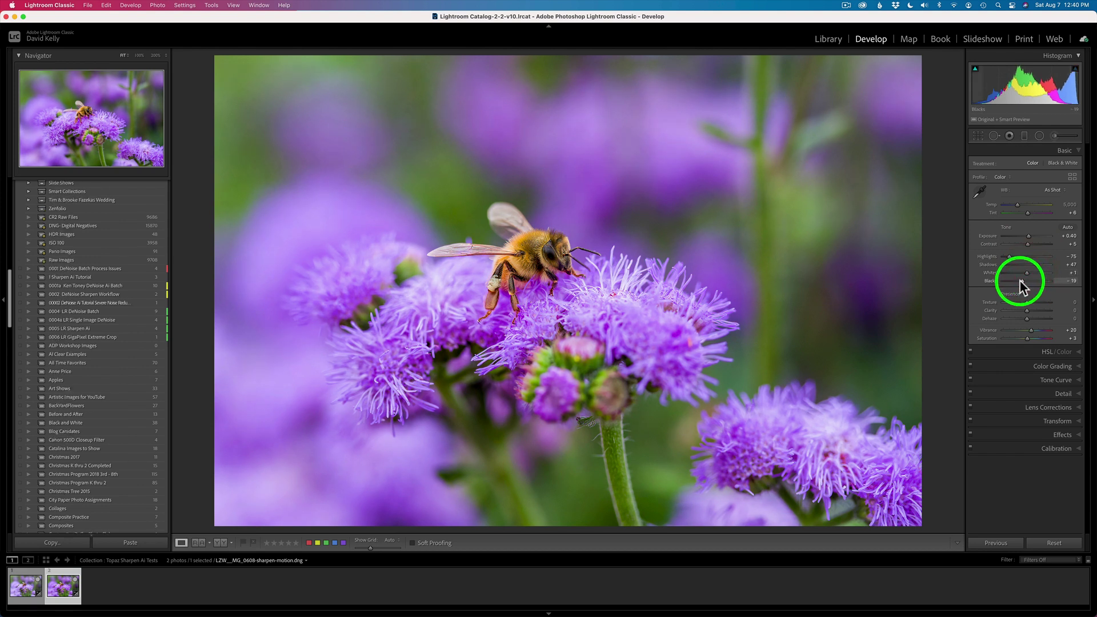
mouse_move(1022, 281)
mouse_down()
mouse_move(1041, 245)
mouse_move(1027, 244)
mouse_move(1032, 267)
mouse_up()
click(1038, 303)
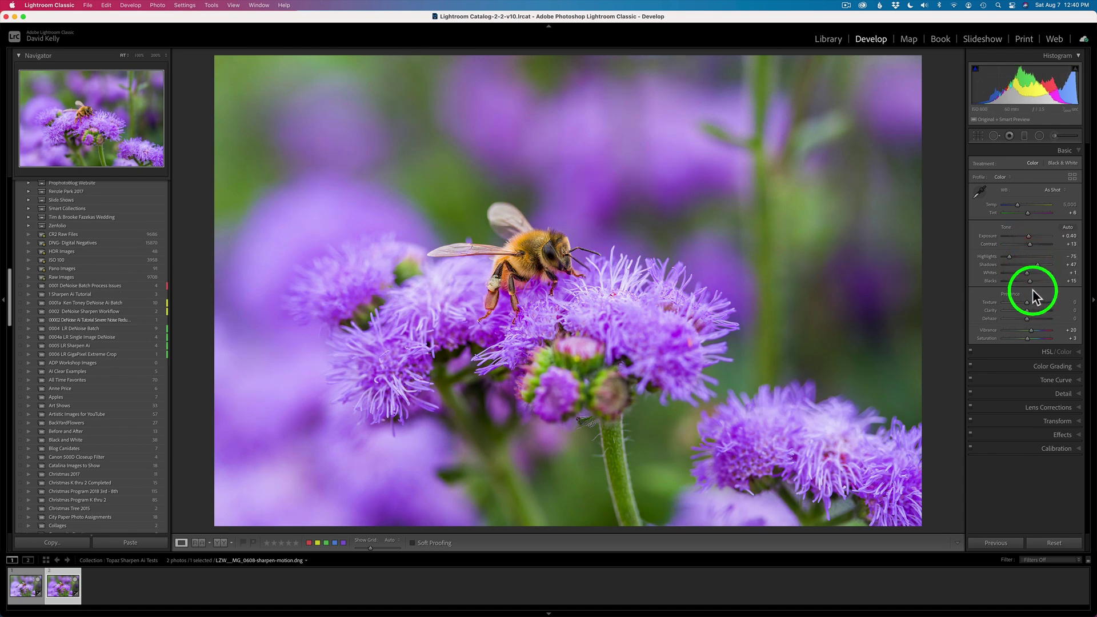
drag(1038, 264, 1046, 266)
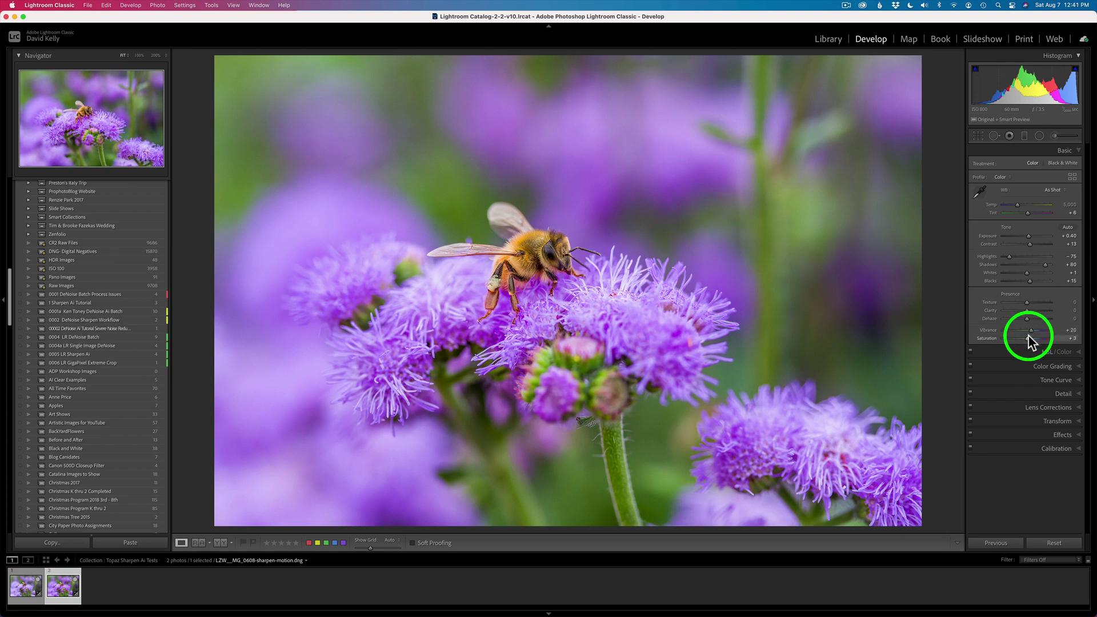
drag(1032, 330, 1034, 330)
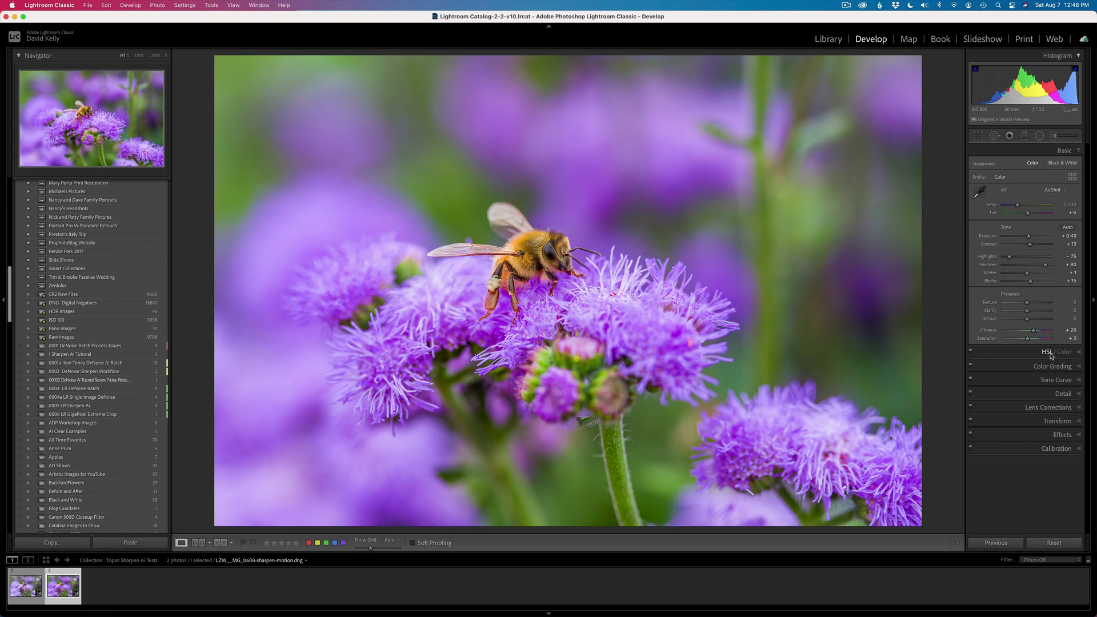
Set Color noise reduction to 0 and switch off the Detail panel's sharpening and noise adjustments
click(1057, 395)
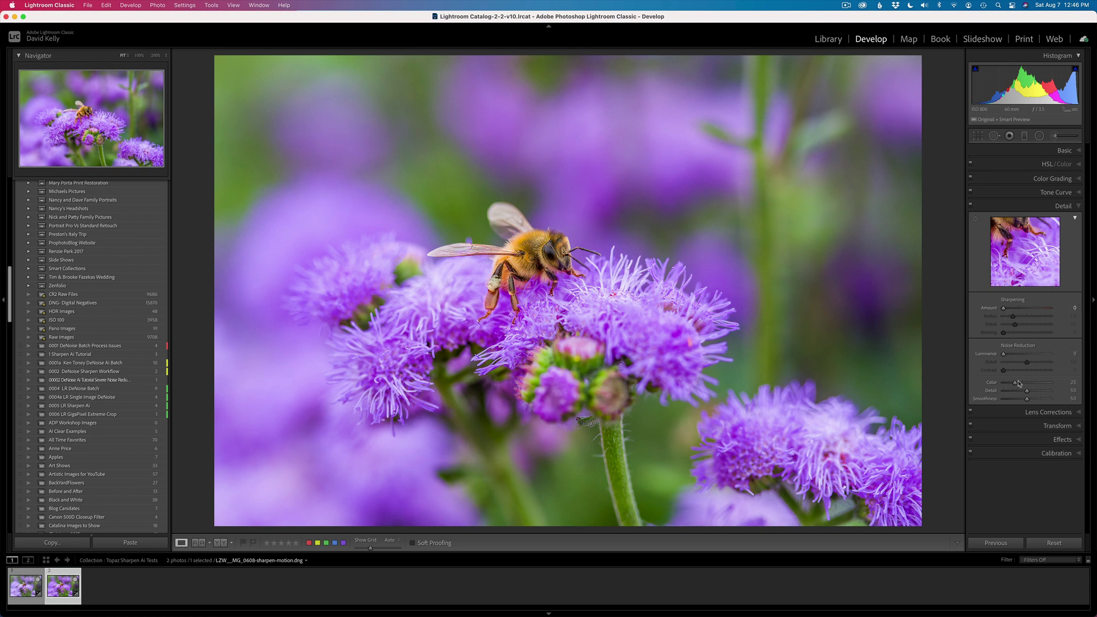
drag(1019, 384, 1002, 383)
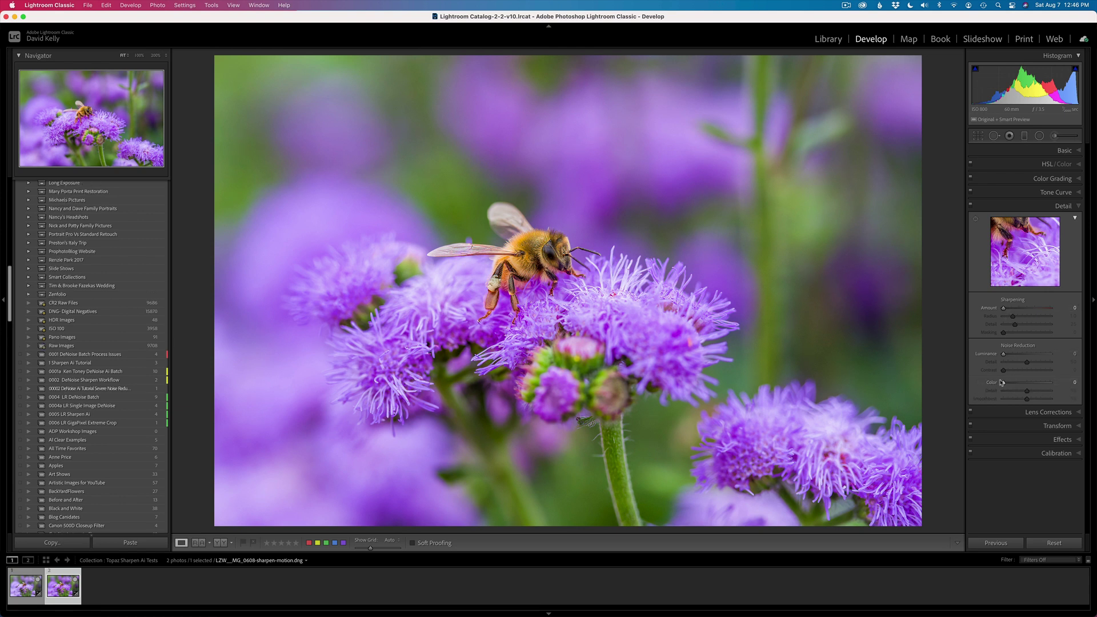
click(971, 205)
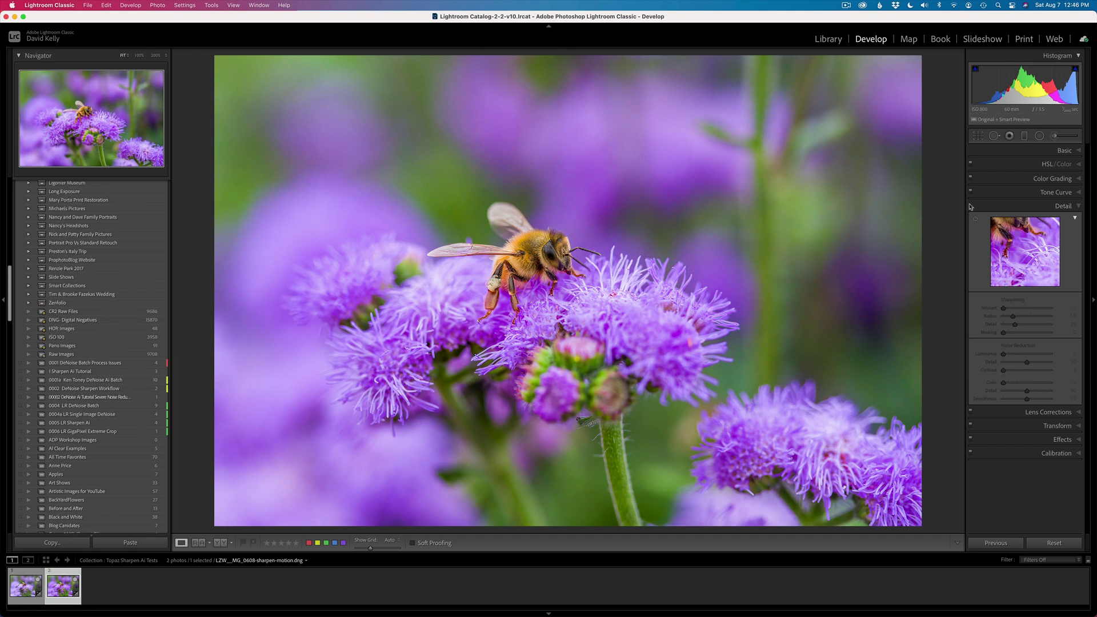
click(999, 208)
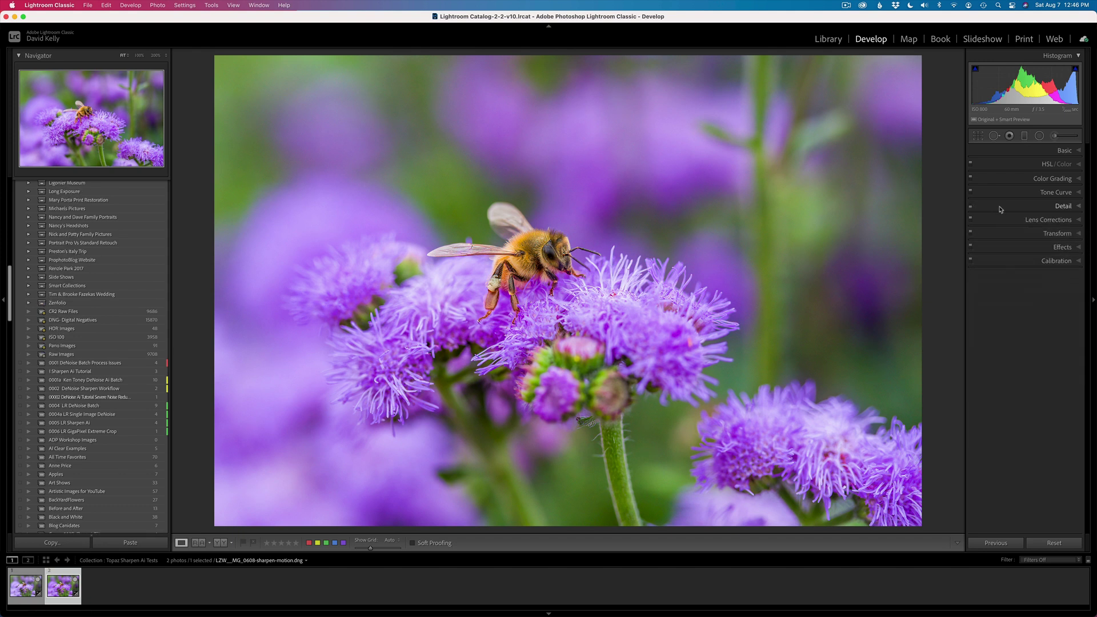
In Lens Corrections, turn on Remove Chromatic Aberration and Enable Profile Corrections
click(1041, 221)
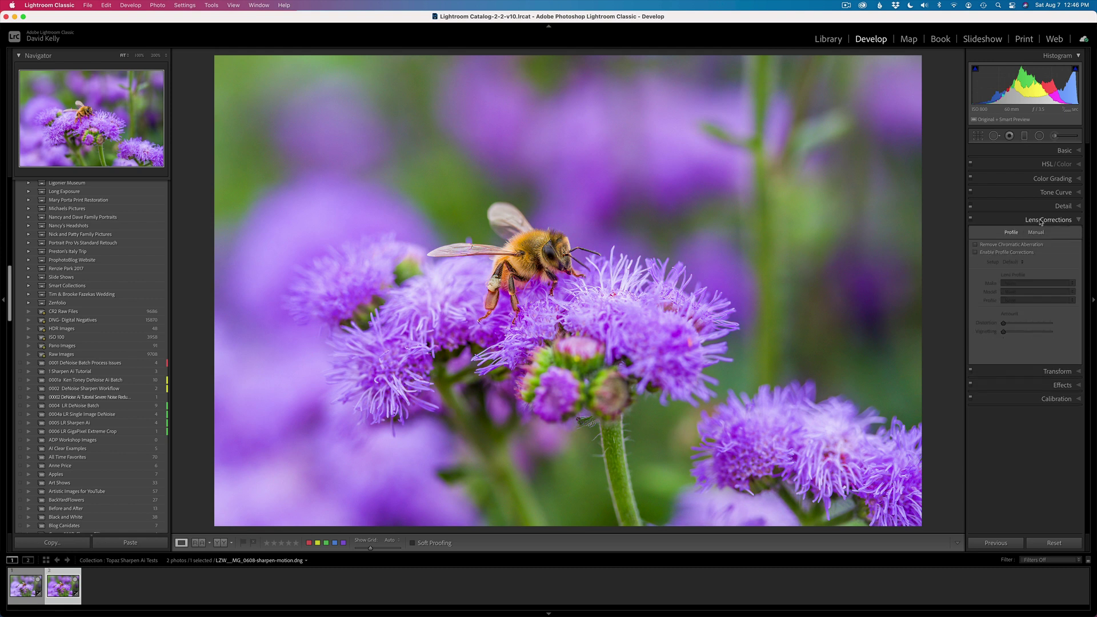
click(976, 245)
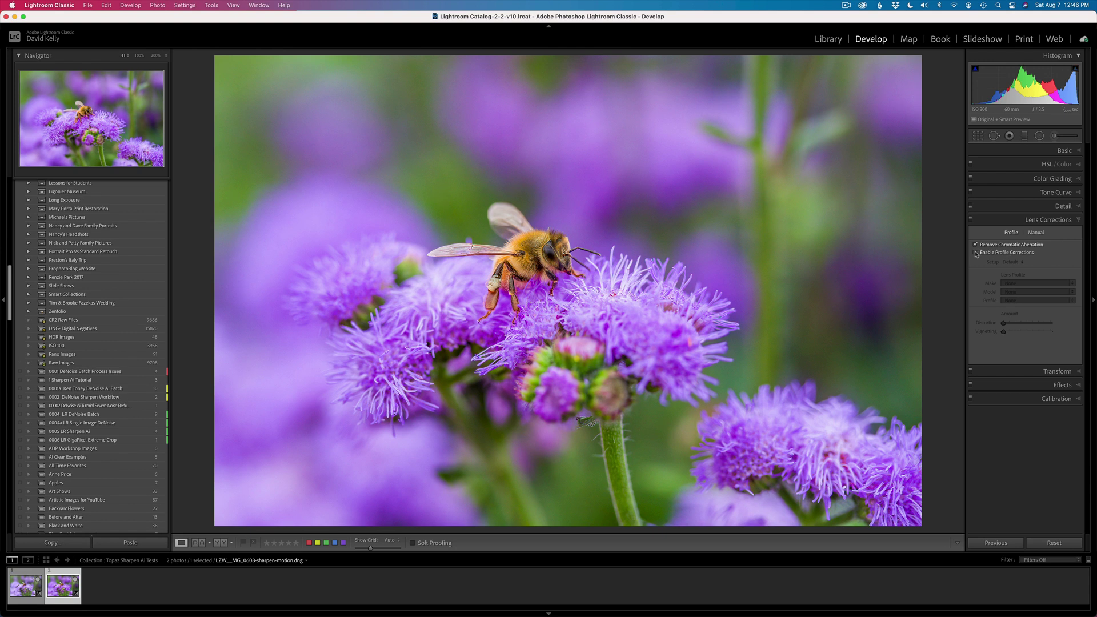
click(976, 253)
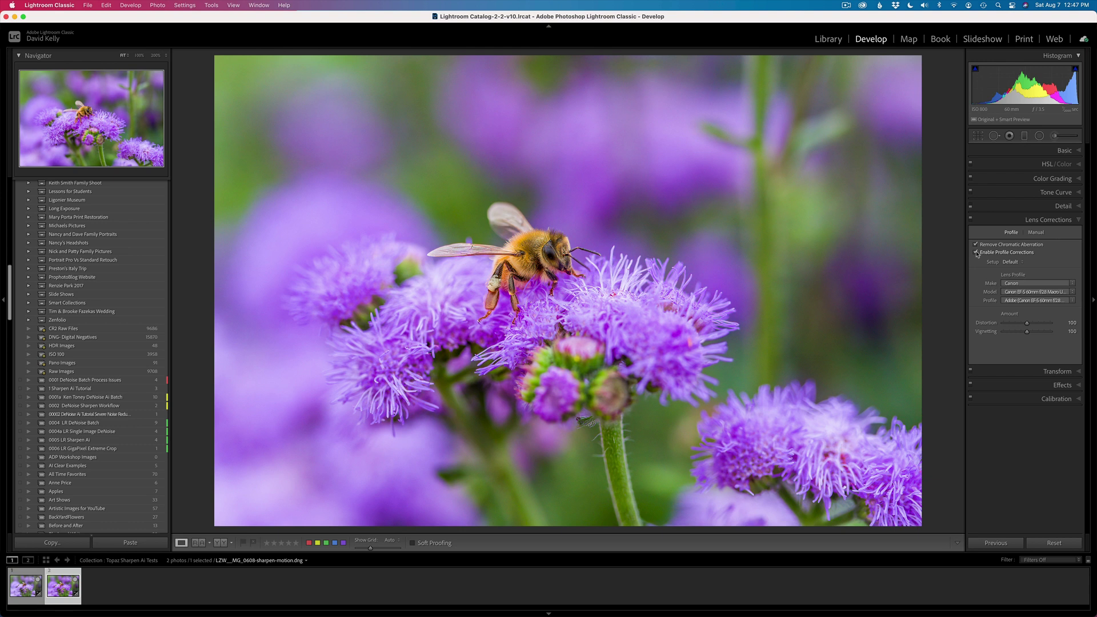
click(1060, 221)
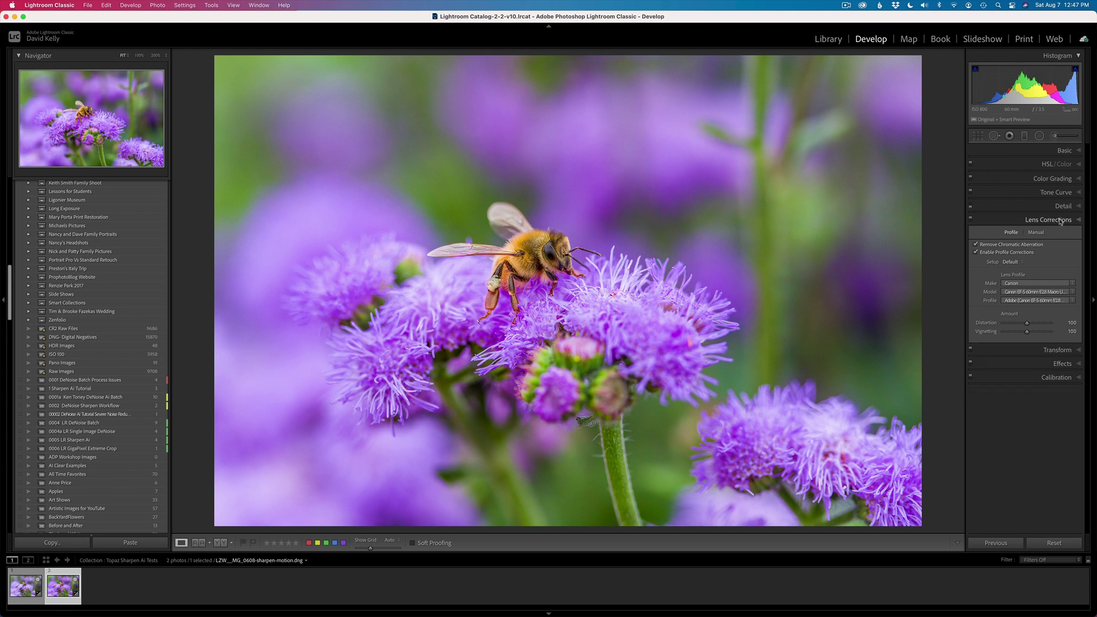
Back in Basic, browse all profiles and keep the Color profile applied
click(1067, 151)
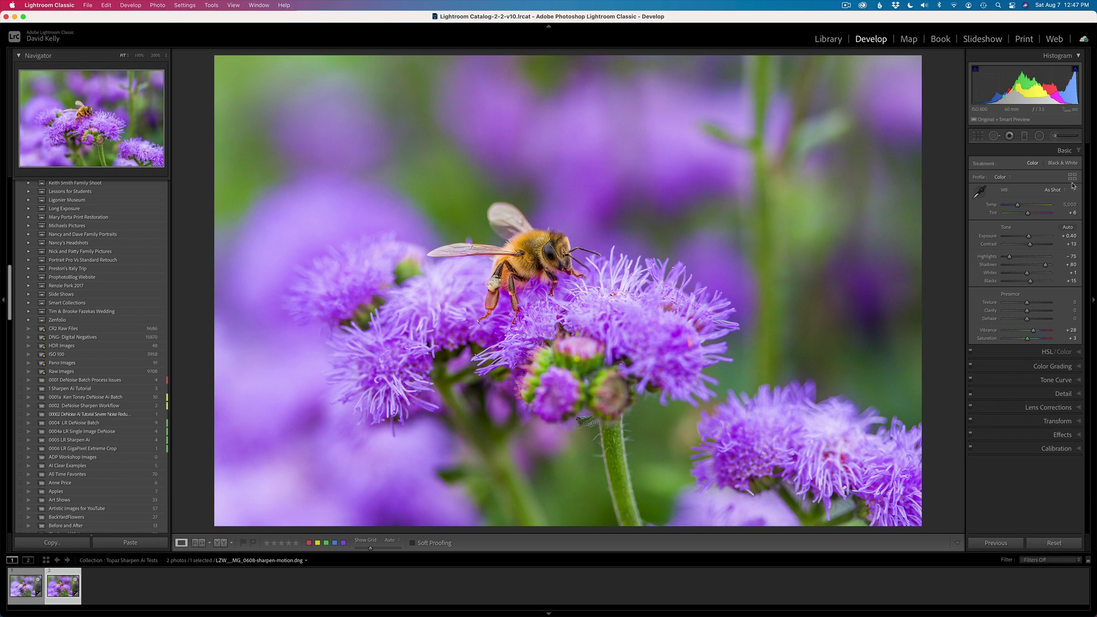
click(1072, 177)
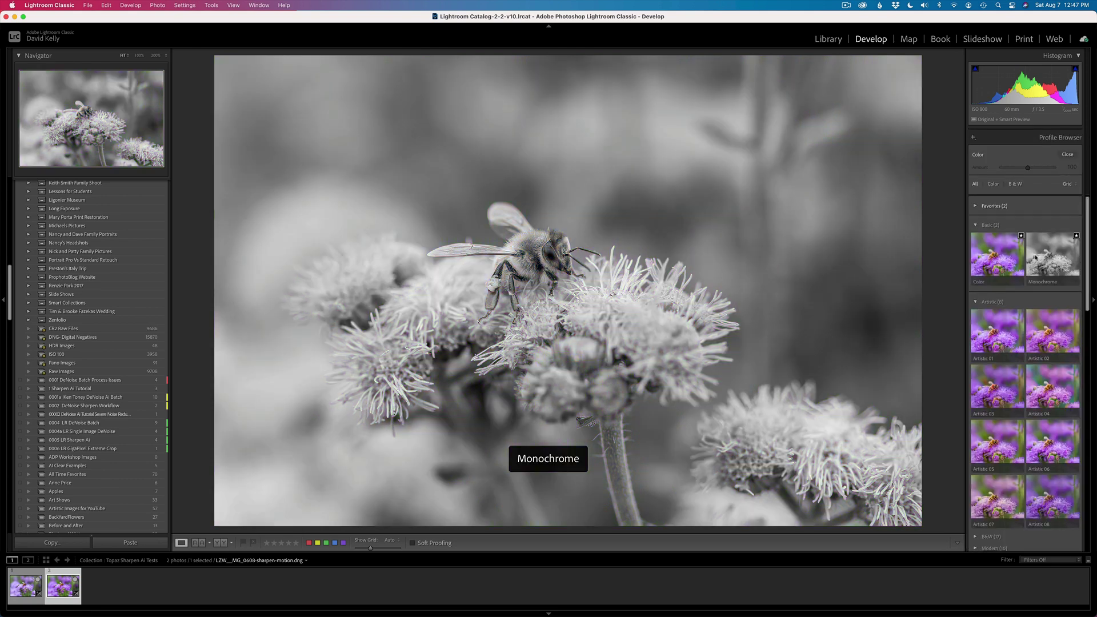
scroll(1038, 286, down, 5)
scroll(1032, 320, up, 5)
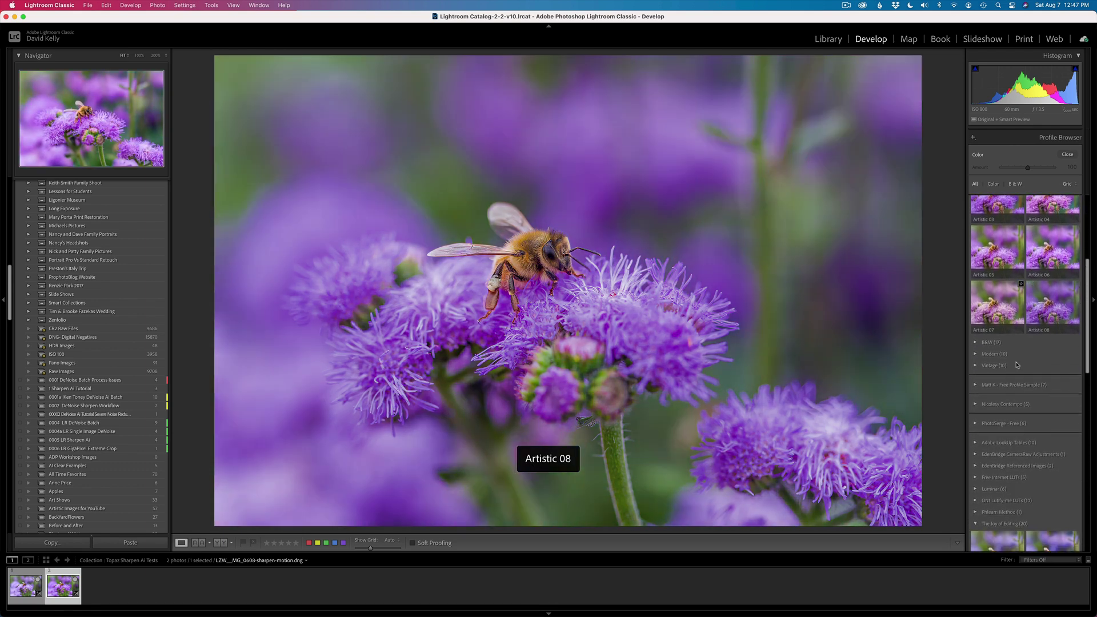
click(1067, 154)
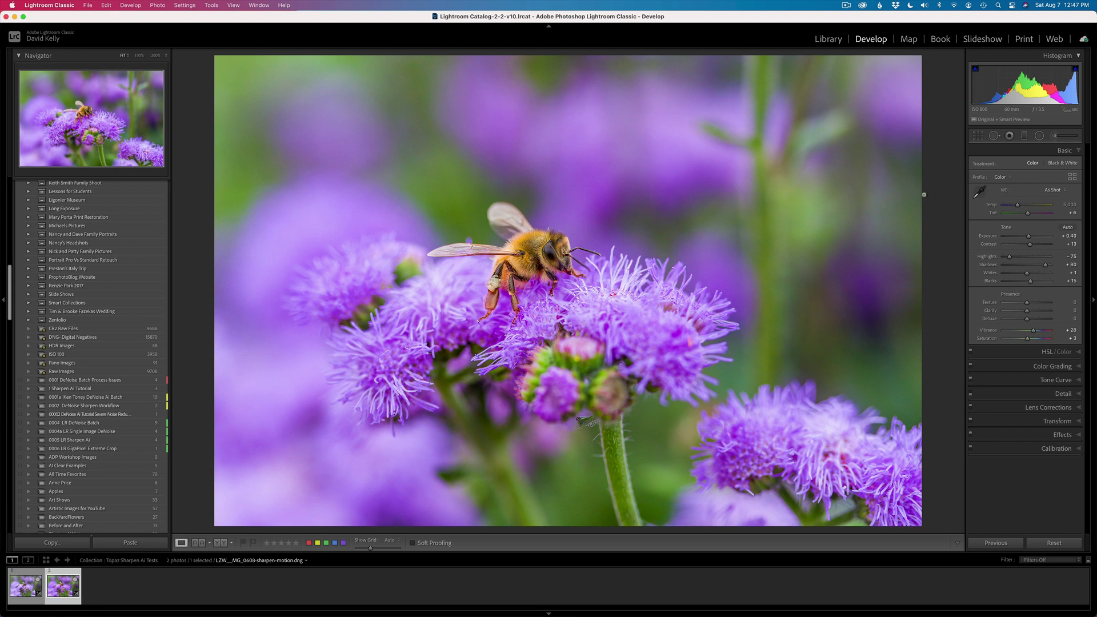